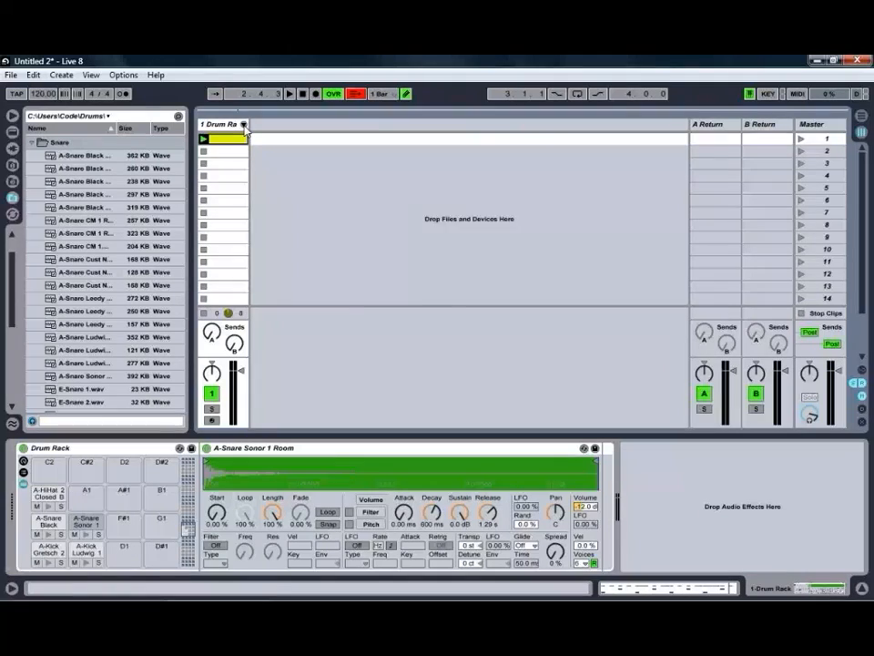
Unfold the Drum Rack into chain tracks, select the Gretsch kick and solo both kick chains.
{"action": "left_click", "coordinate": [243, 125]}
{"action": "left_click", "coordinate": [243, 137]}
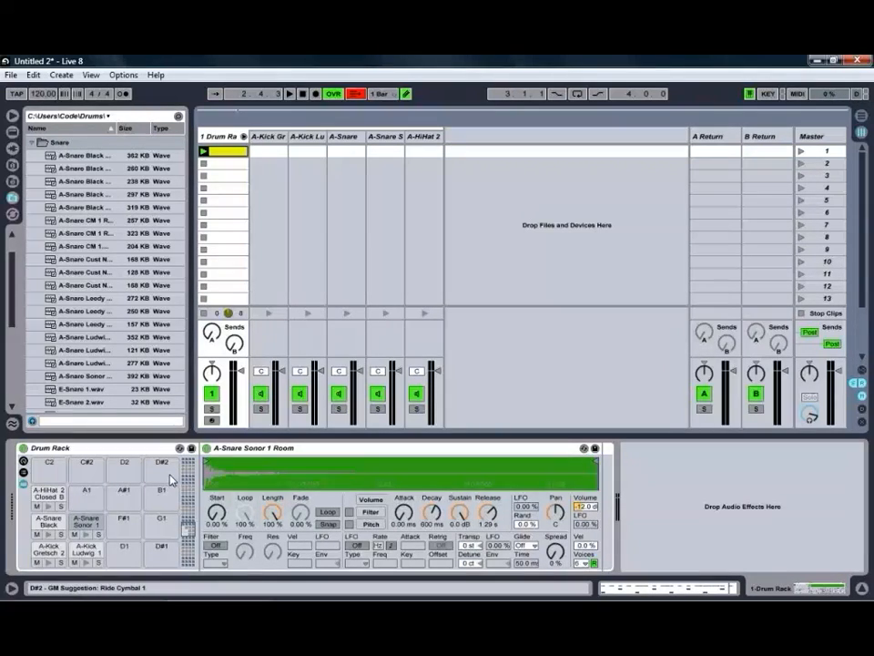
{"action": "left_click", "coordinate": [269, 139]}
{"action": "left_click", "coordinate": [261, 411]}
{"action": "left_click", "coordinate": [300, 409], "text": "ctrl"}
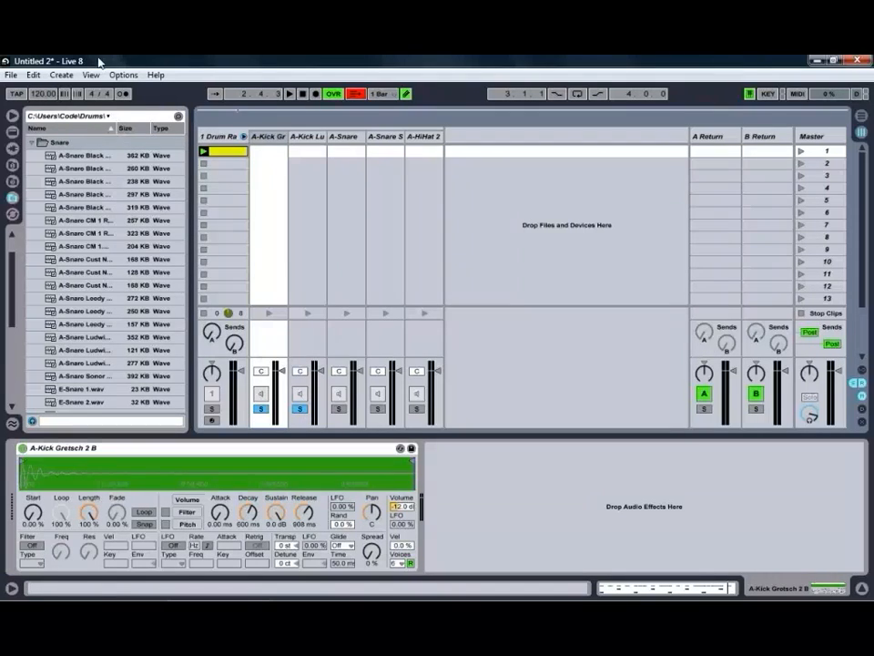
{"action": "left_click", "coordinate": [123, 74]}
{"action": "left_click", "coordinate": [151, 405]}
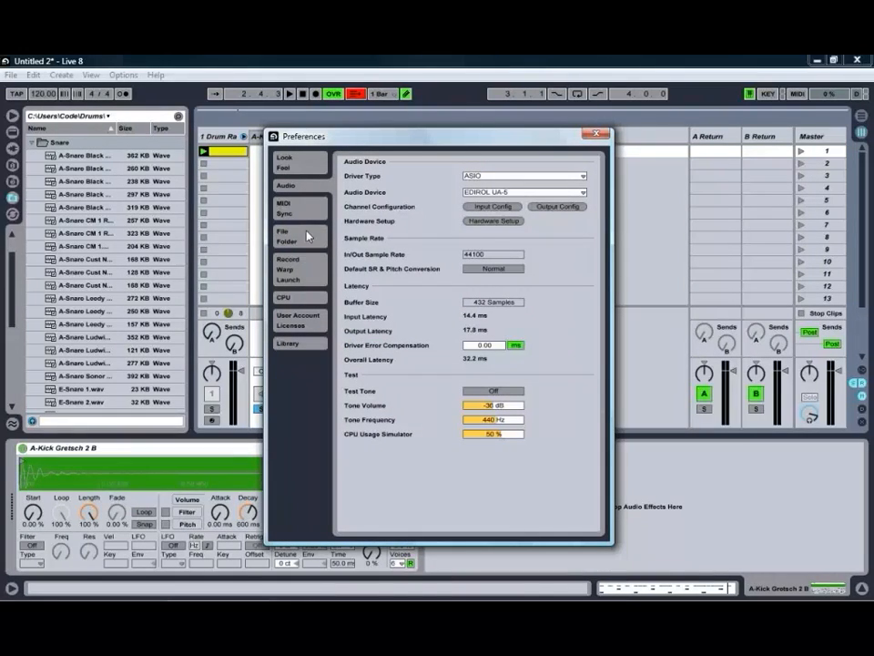
{"action": "left_click", "coordinate": [296, 276]}
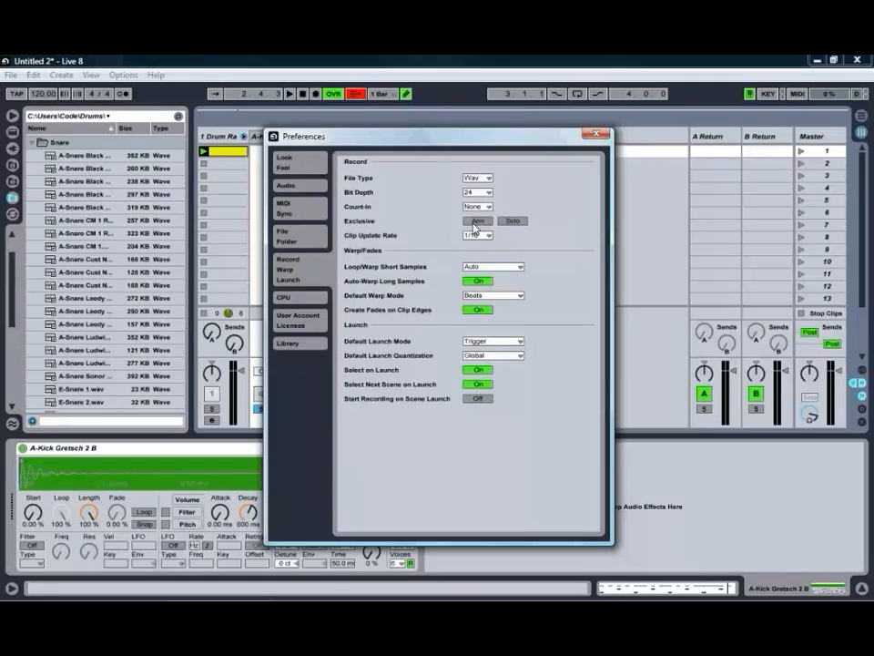
{"action": "left_click", "coordinate": [595, 133]}
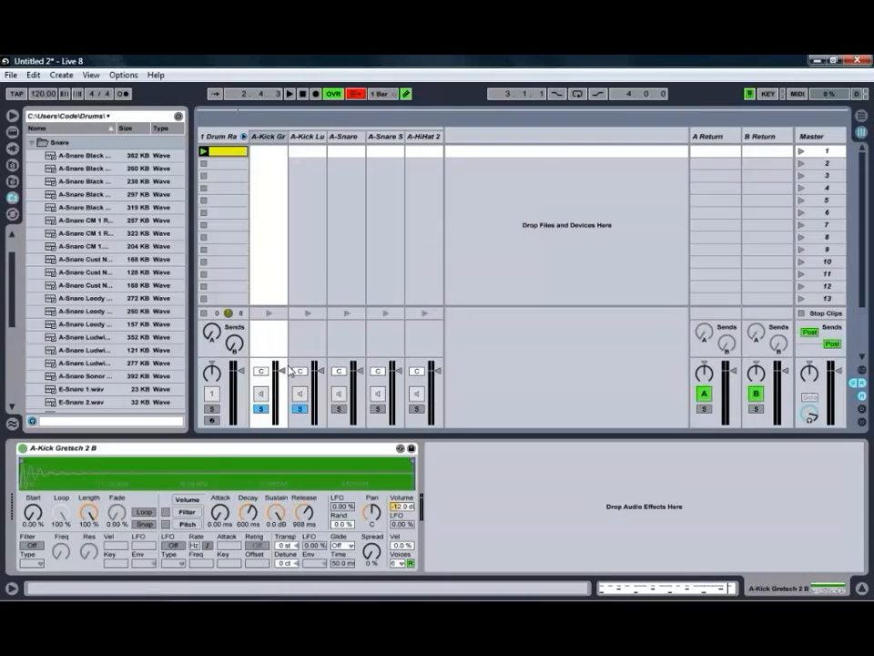
Launch the drum clip and unsolo the Ludwig kick, leaving only the Gretsch kick soloed.
{"action": "left_click", "coordinate": [203, 151]}
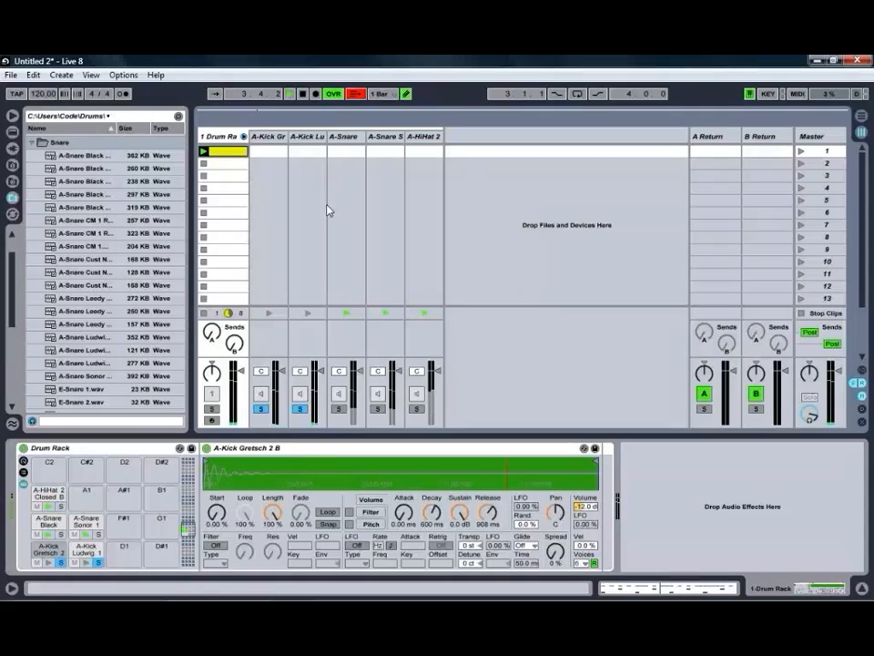
{"action": "left_click", "coordinate": [300, 409]}
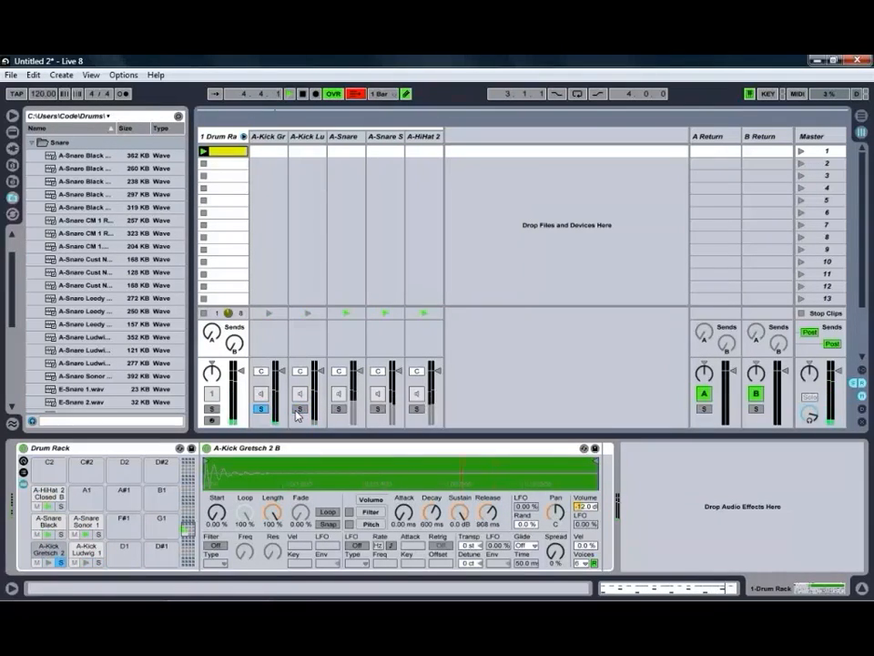
{"action": "scroll", "coordinate": [51, 179], "scroll_direction": "up", "scroll_amount": 1}
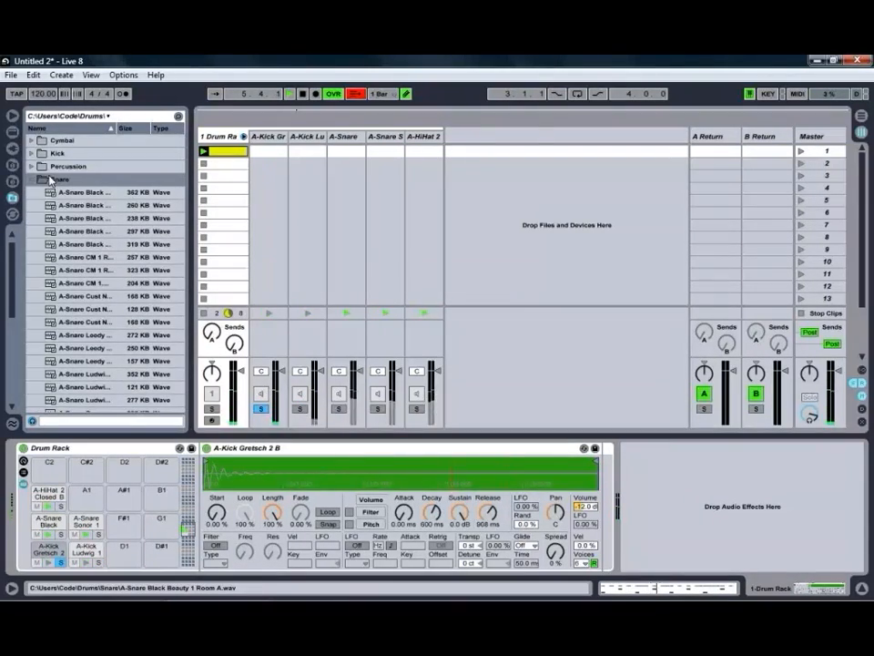
{"action": "scroll", "coordinate": [51, 180], "scroll_direction": "up", "scroll_amount": 1}
Browse Live Devices > Audio Effects and add EQ Eight to the Gretsch kick chain.
{"action": "left_click", "coordinate": [32, 191]}
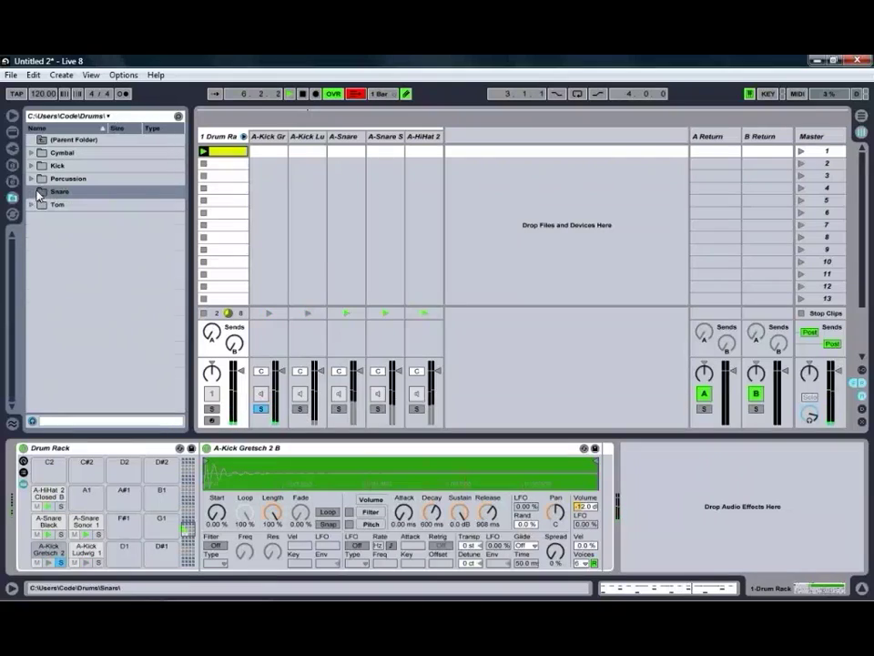
{"action": "left_click", "coordinate": [13, 132]}
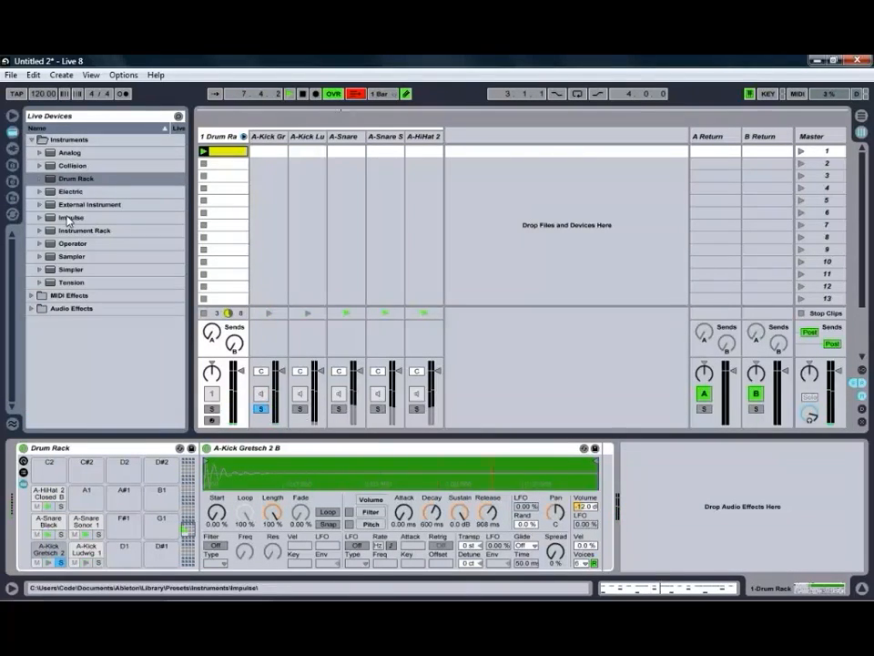
{"action": "left_click", "coordinate": [31, 140]}
{"action": "left_click", "coordinate": [32, 164]}
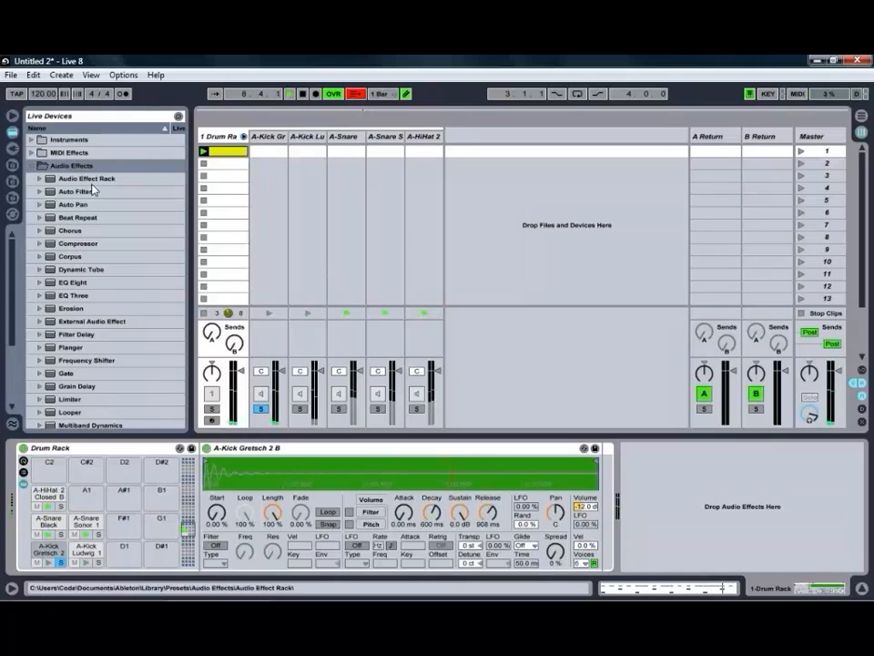
{"action": "left_click", "coordinate": [73, 282]}
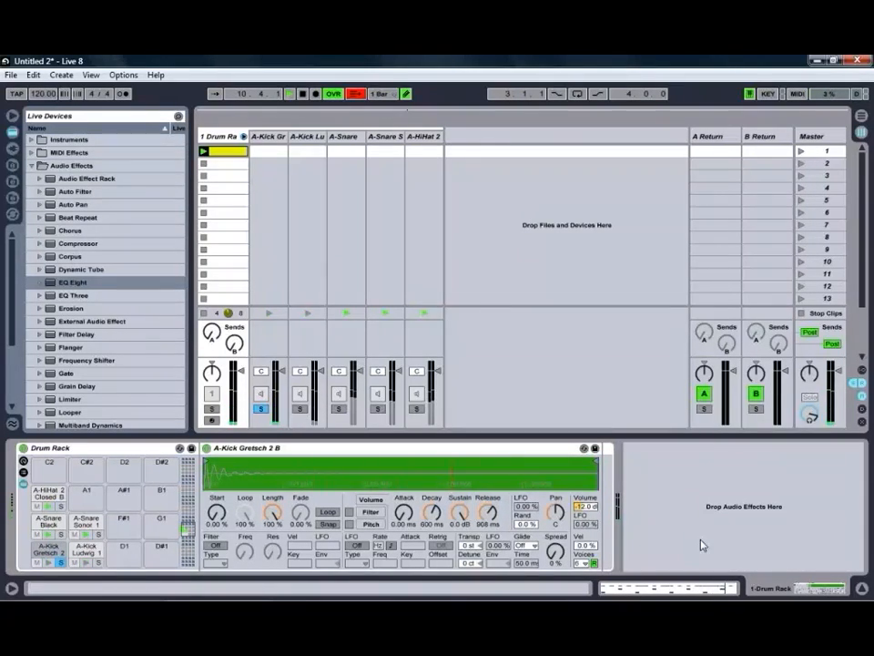
{"action": "left_click_drag", "start_coordinate": [701, 544], "coordinate": [601, 524]}
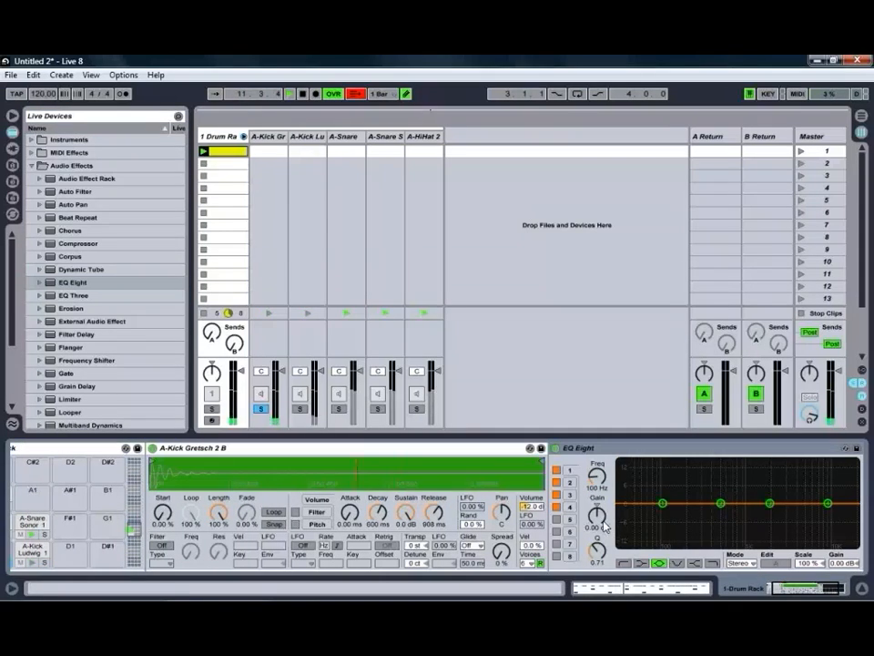
Shape the Gretsch kick EQ with a low boost, a dip near 433 Hz and a bump around 2.9 kHz.
{"action": "left_click", "coordinate": [815, 590]}
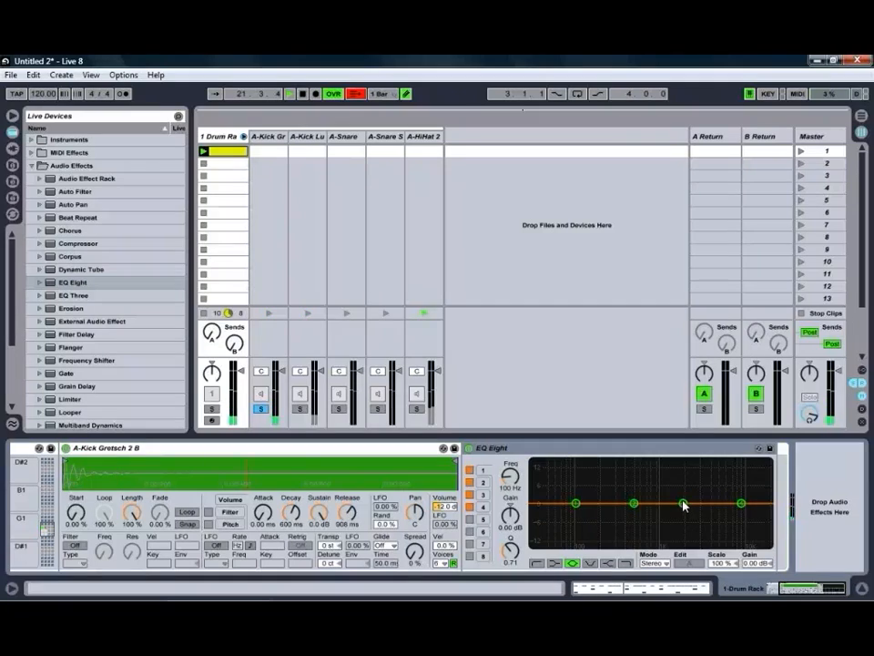
{"action": "left_click_drag", "start_coordinate": [576, 503], "coordinate": [570, 490]}
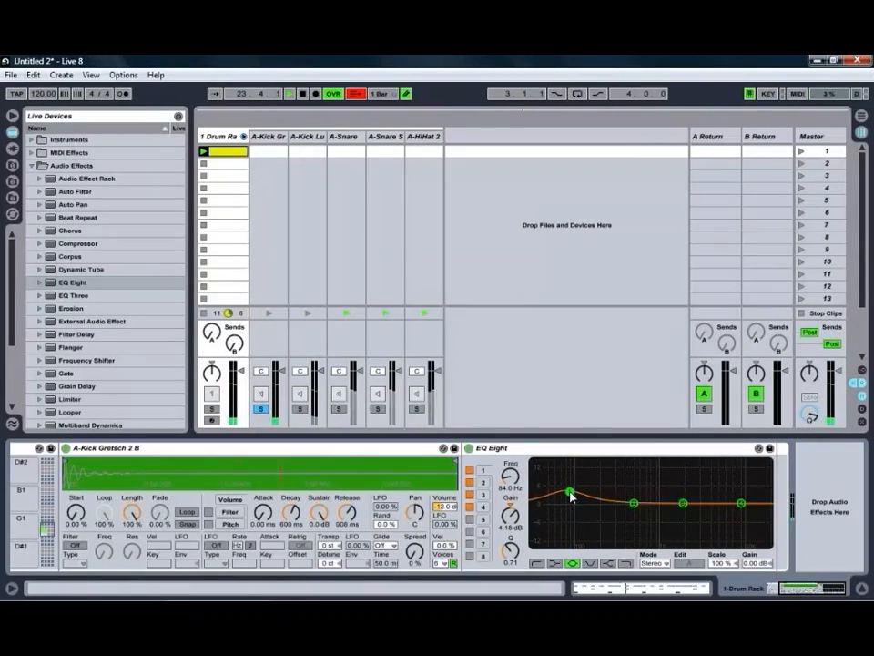
{"action": "mouse_move", "coordinate": [683, 503]}
{"action": "left_mouse_down"}
{"action": "mouse_move", "coordinate": [704, 497]}
{"action": "mouse_move", "coordinate": [627, 514]}
{"action": "left_mouse_up"}
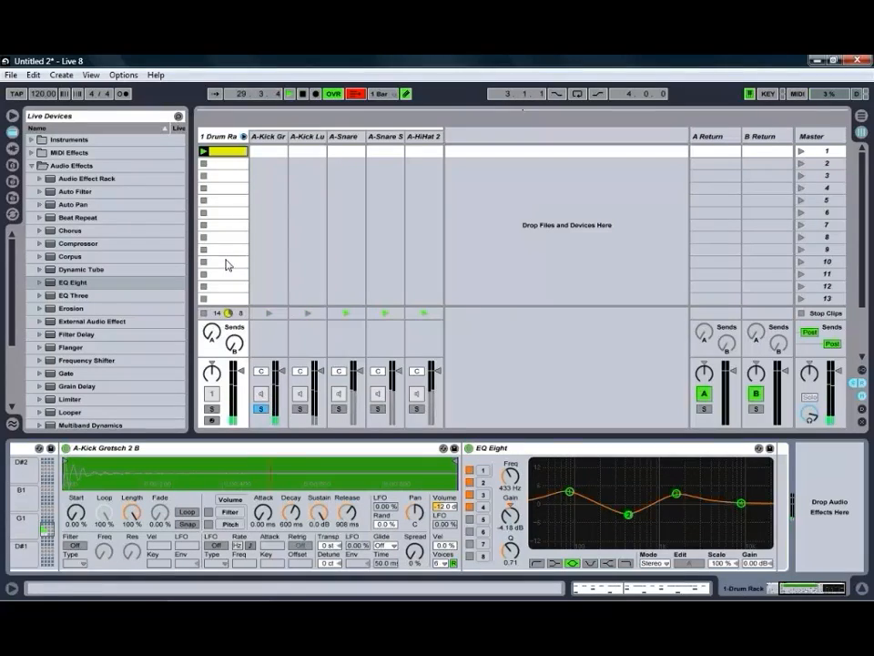
{"action": "left_click", "coordinate": [57, 244]}
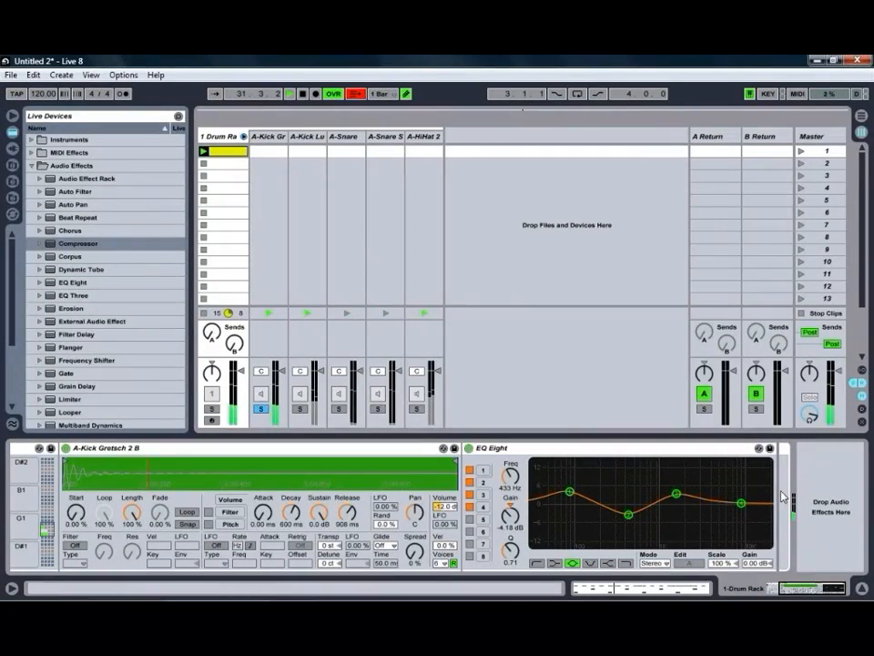
{"action": "left_click_drag", "start_coordinate": [784, 496], "coordinate": [794, 510]}
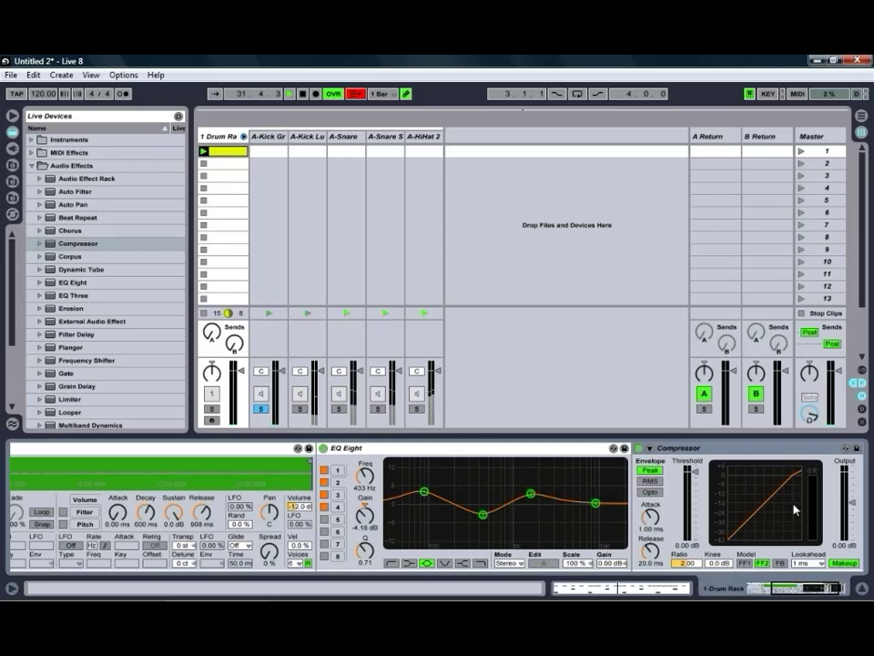
Set the Gretsch kick Compressor to Opto mode with a lowered threshold and longer attack.
{"action": "left_click", "coordinate": [798, 594]}
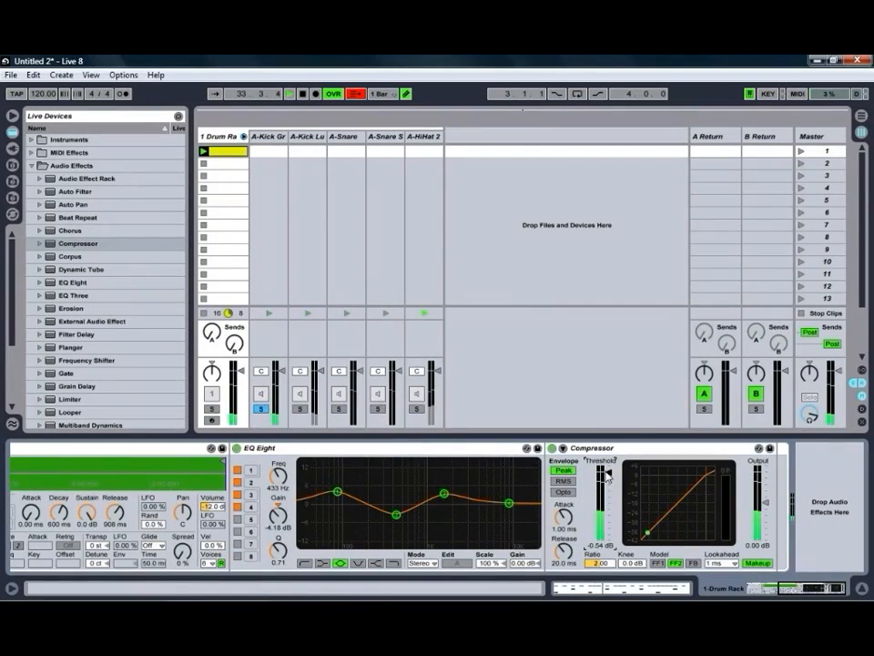
{"action": "left_click_drag", "start_coordinate": [608, 475], "coordinate": [607, 491]}
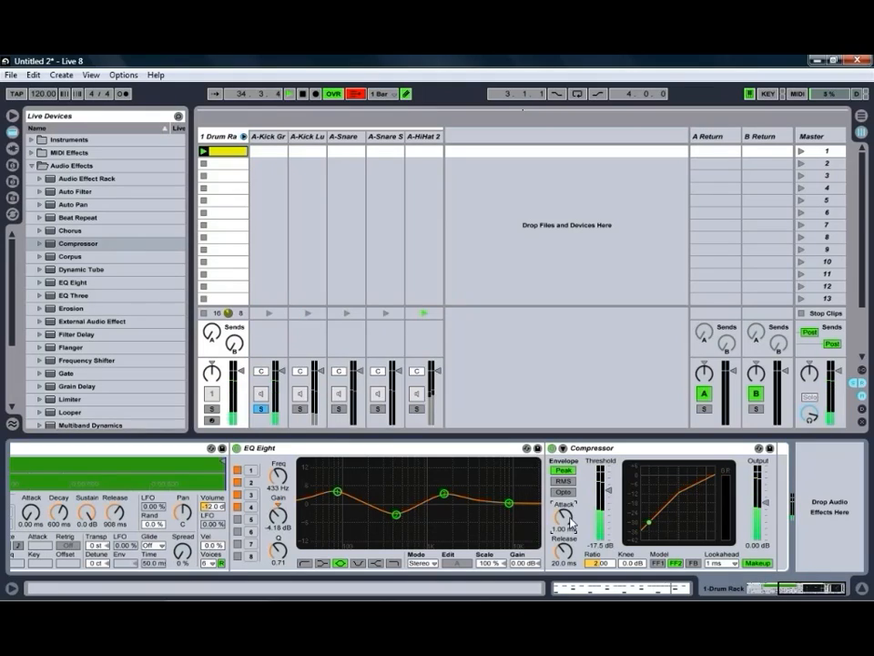
{"action": "left_click_drag", "start_coordinate": [572, 522], "coordinate": [565, 549]}
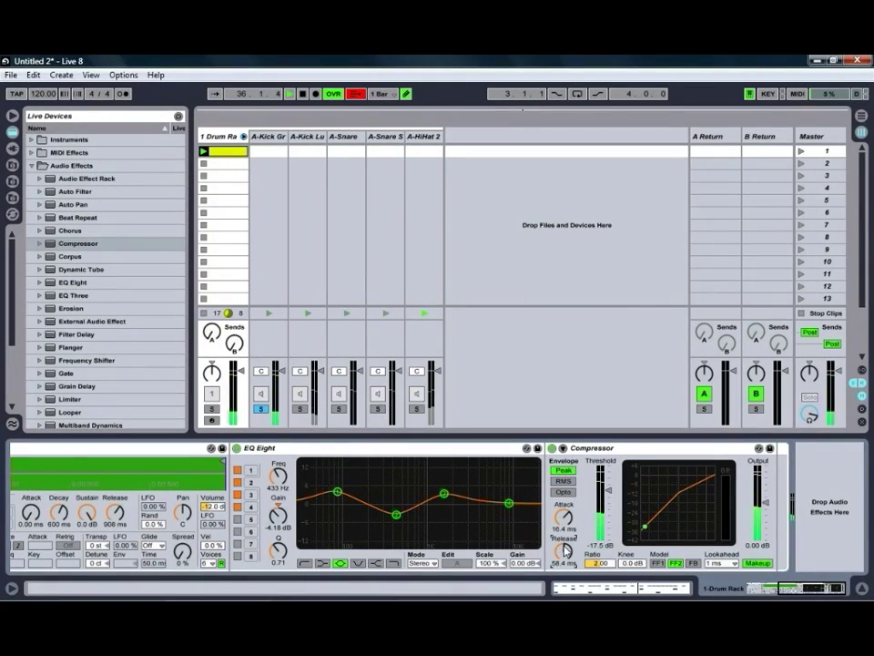
{"action": "left_click", "coordinate": [572, 492]}
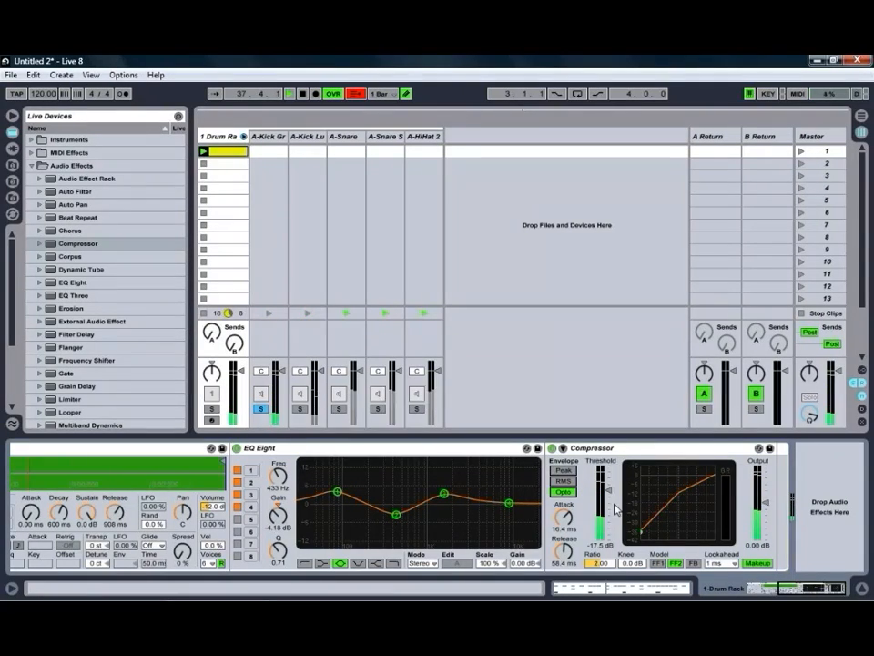
Refine the Compressor to -18.8 dB threshold, 3.46 ratio and -4.95 dB output; solo the Ludwig kick.
{"action": "left_click_drag", "start_coordinate": [613, 493], "coordinate": [609, 494]}
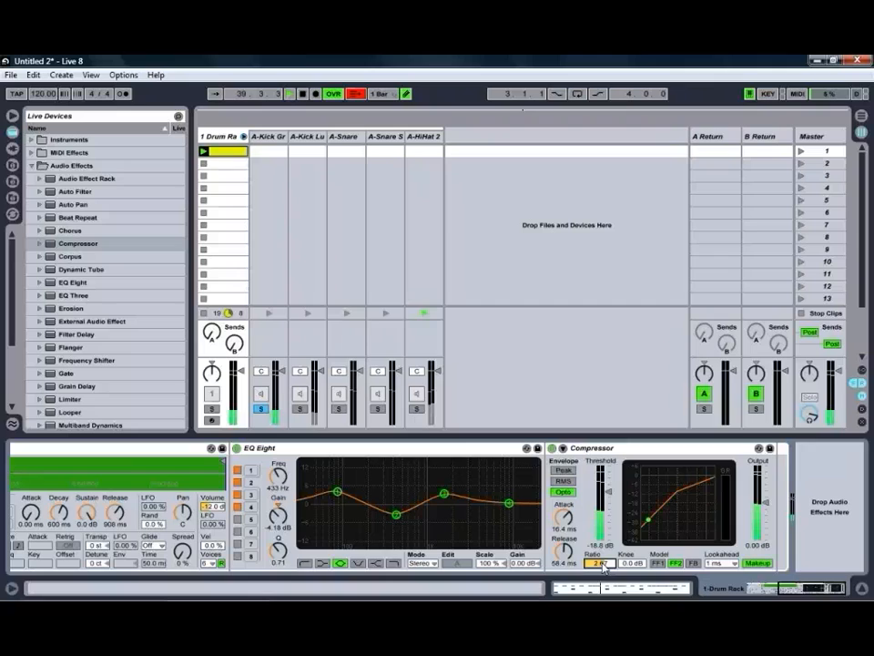
{"action": "left_click_drag", "start_coordinate": [600, 563], "coordinate": [603, 565]}
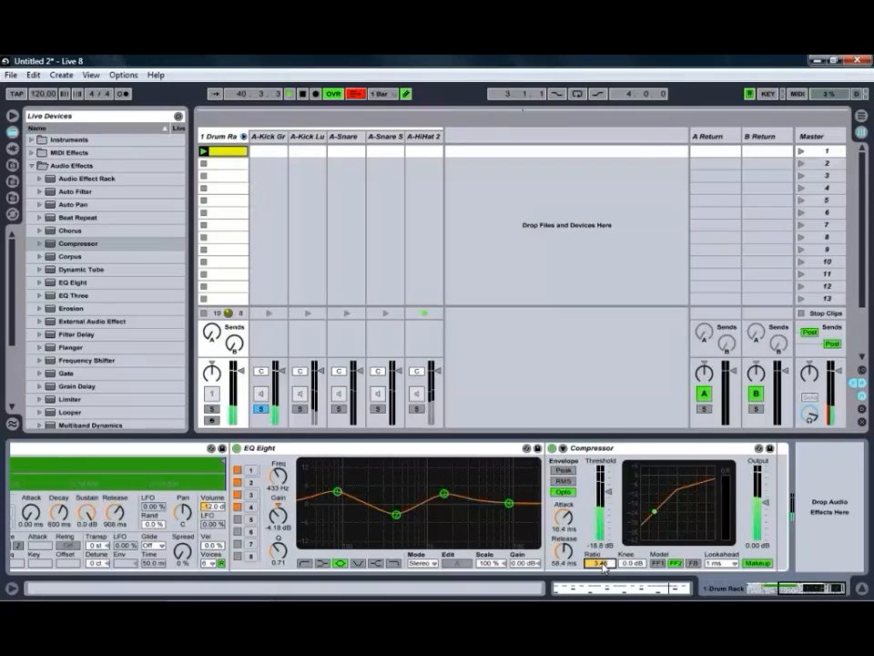
{"action": "left_click_drag", "start_coordinate": [767, 506], "coordinate": [771, 517]}
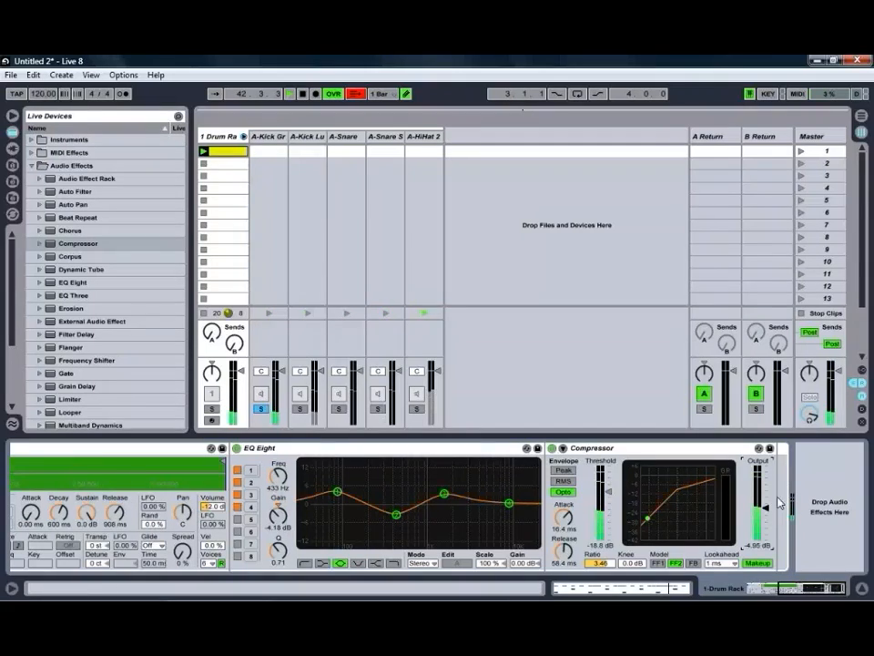
{"action": "left_click", "coordinate": [300, 409]}
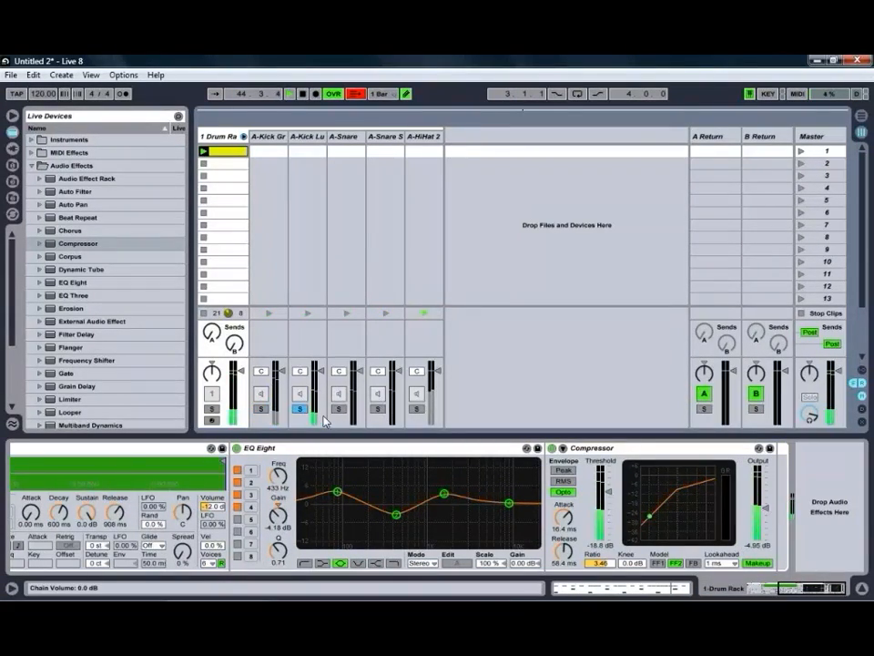
Add EQ Eight to the Ludwig kick chain and boost lows around 108 Hz and highs around 7 kHz.
{"action": "left_click", "coordinate": [304, 138]}
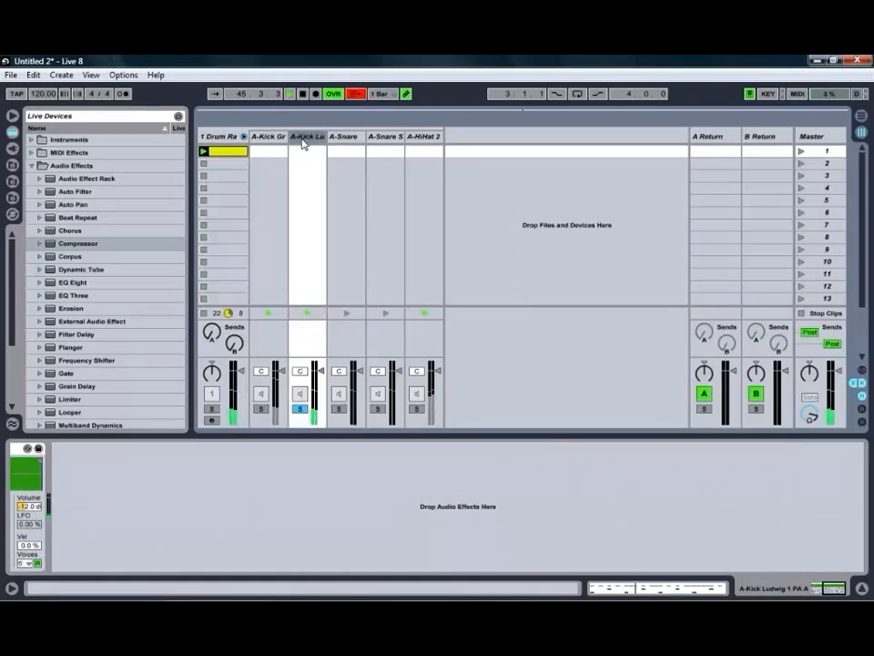
{"action": "left_click", "coordinate": [837, 591]}
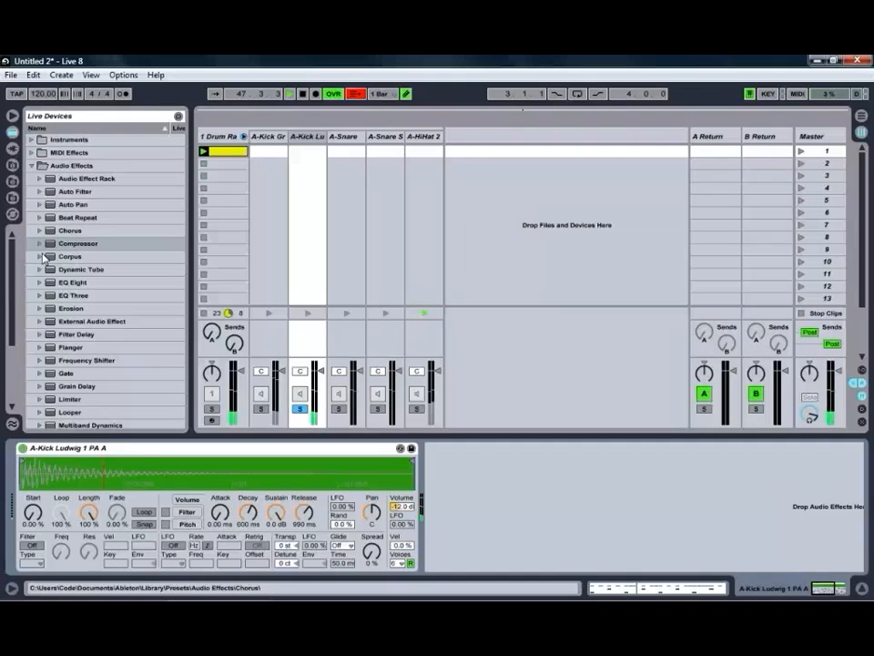
{"action": "mouse_move", "coordinate": [55, 288]}
{"action": "left_mouse_down"}
{"action": "mouse_move", "coordinate": [417, 494]}
{"action": "mouse_move", "coordinate": [424, 524]}
{"action": "left_mouse_up"}
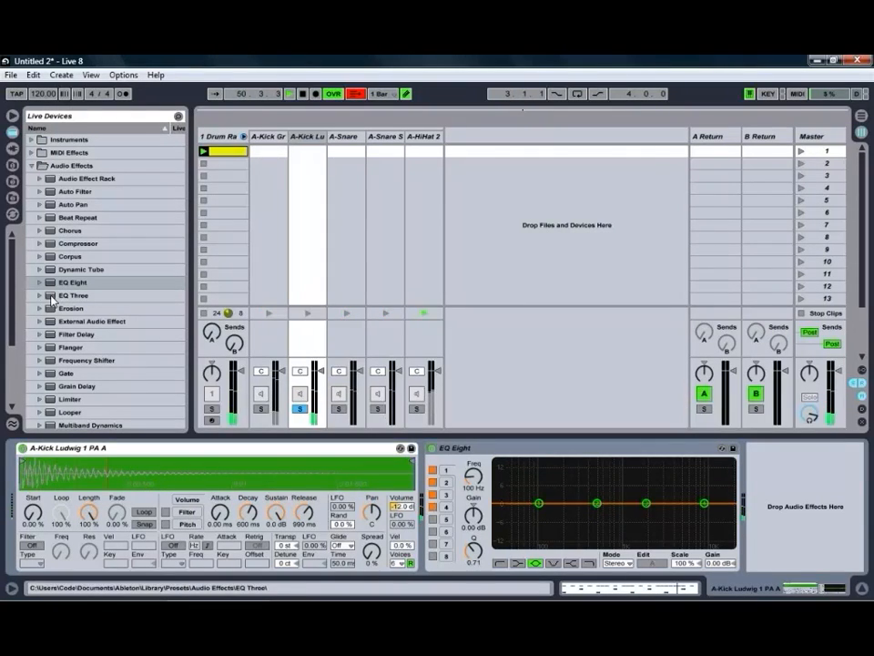
{"action": "left_click_drag", "start_coordinate": [539, 503], "coordinate": [542, 493]}
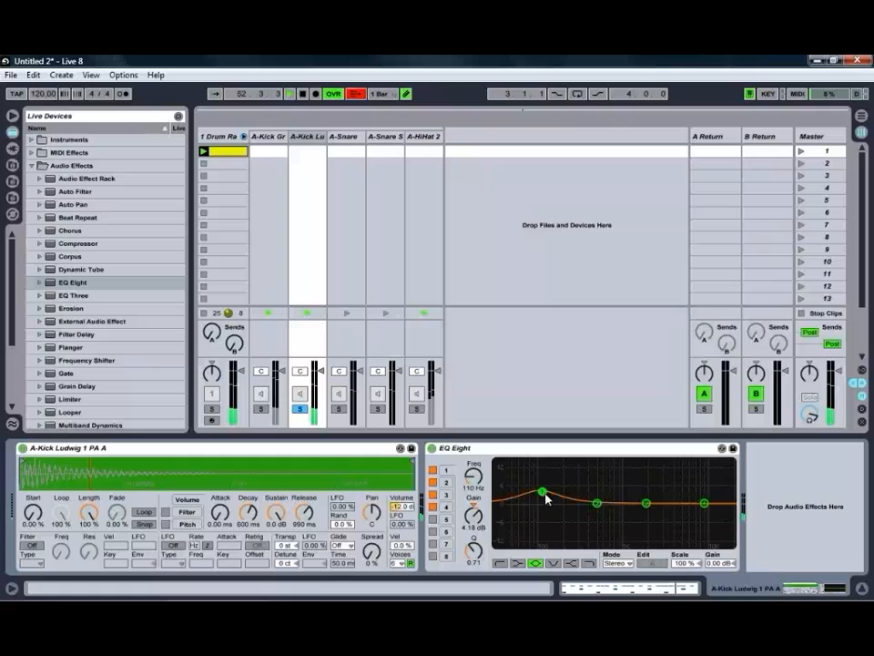
{"action": "left_click_drag", "start_coordinate": [645, 502], "coordinate": [691, 495]}
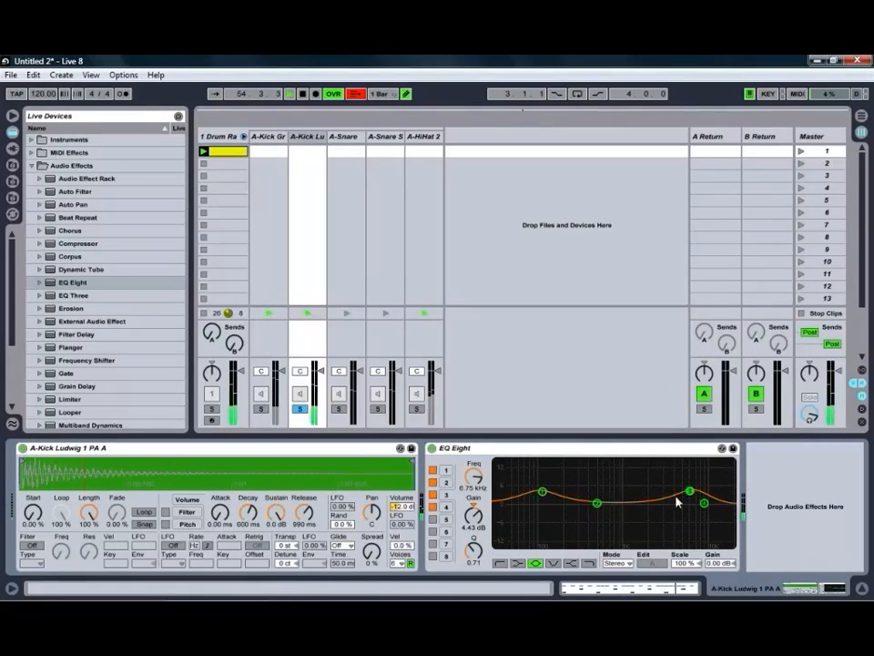
Cut the mids around 684 Hz and turn band 4 into a slightly raised high shelf.
{"action": "left_click_drag", "start_coordinate": [600, 503], "coordinate": [609, 516]}
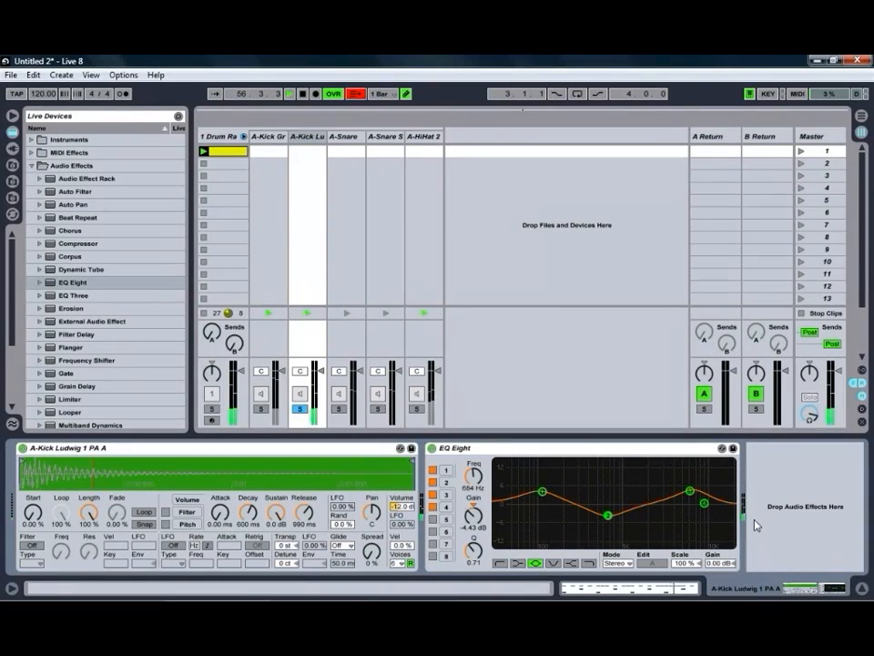
{"action": "left_click", "coordinate": [706, 504]}
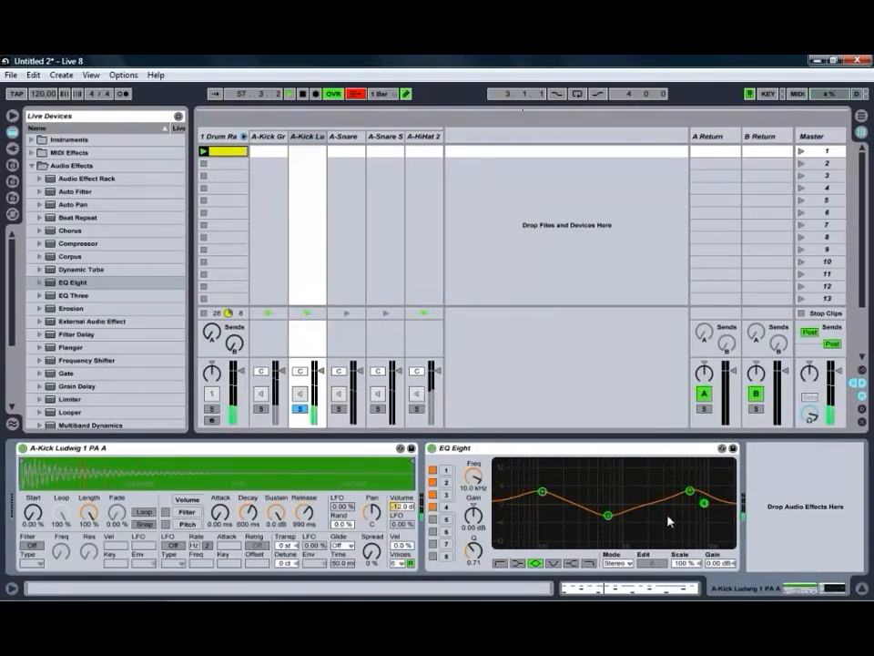
{"action": "left_click", "coordinate": [572, 563]}
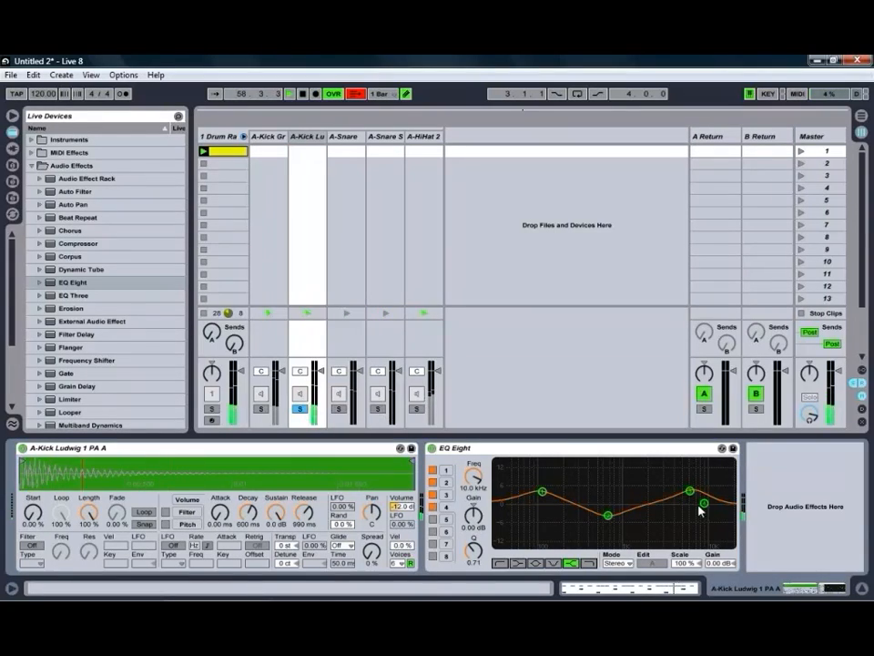
{"action": "left_click_drag", "start_coordinate": [706, 507], "coordinate": [708, 506]}
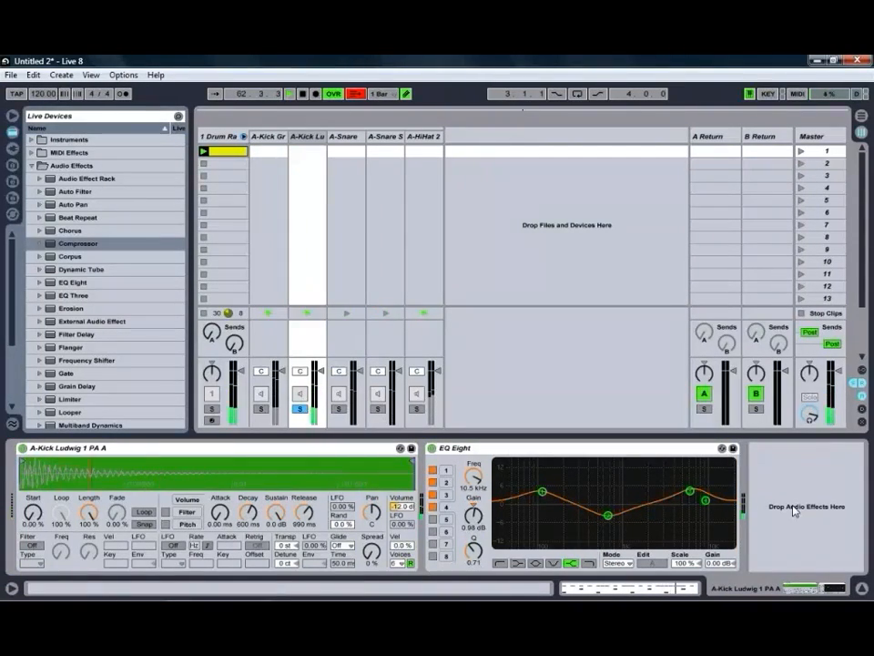
Add an Opto Compressor after the Ludwig kick EQ with -16.9 dB threshold, longer attack and 3.28 ratio.
{"action": "left_click_drag", "start_coordinate": [50, 244], "coordinate": [792, 510]}
{"action": "left_click", "coordinate": [644, 492]}
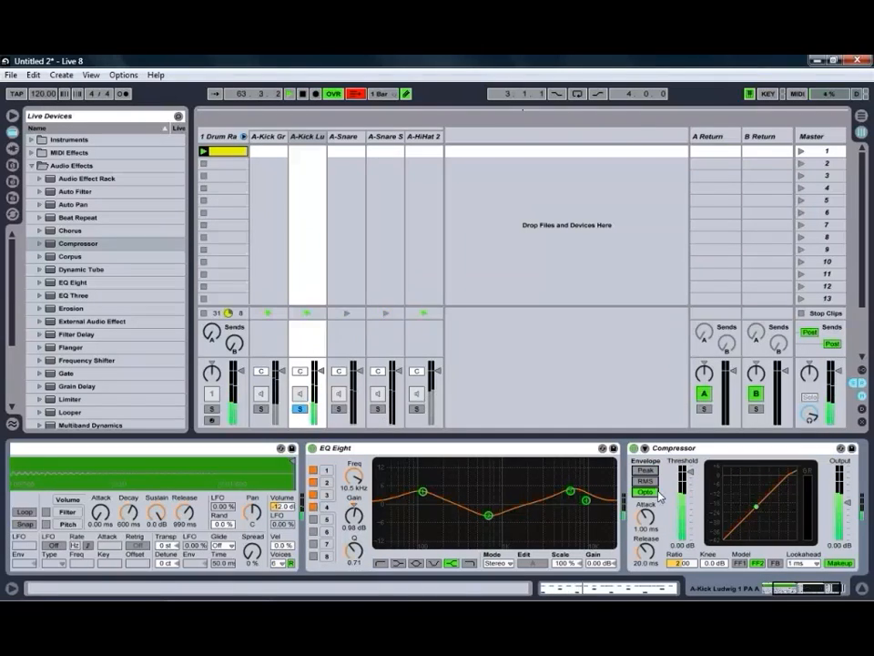
{"action": "left_click_drag", "start_coordinate": [694, 471], "coordinate": [690, 478]}
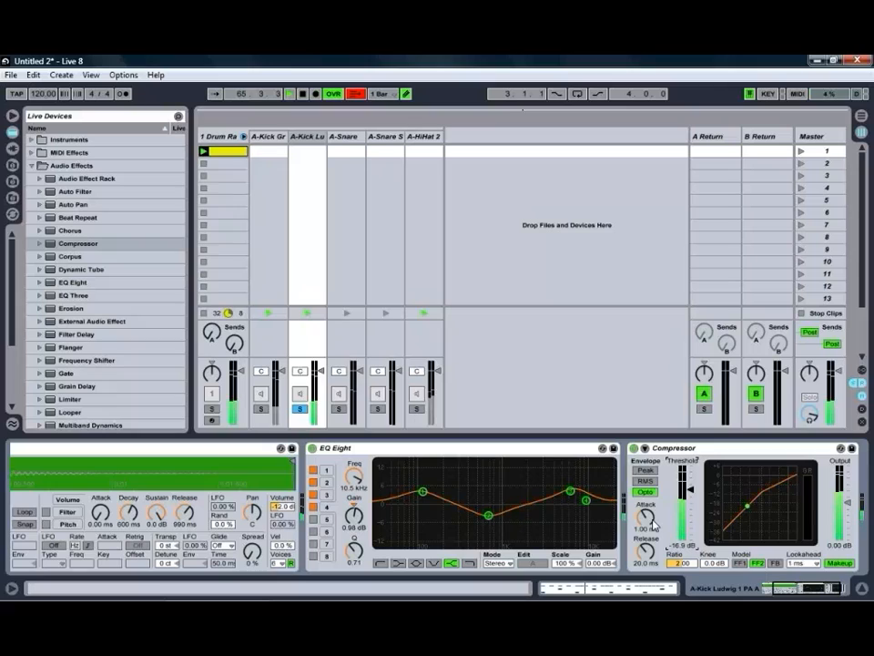
{"action": "left_click_drag", "start_coordinate": [652, 527], "coordinate": [654, 530]}
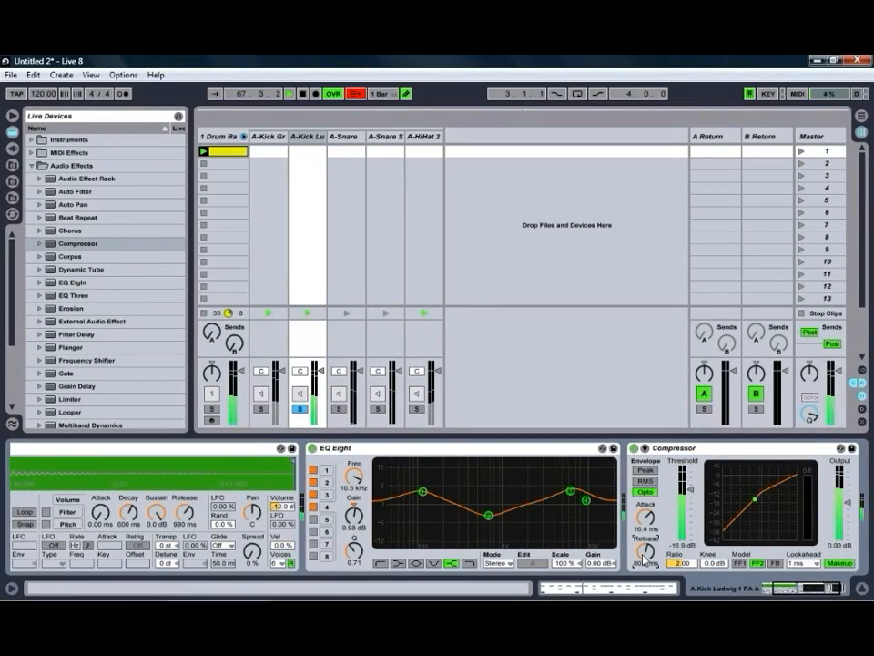
{"action": "left_click_drag", "start_coordinate": [681, 564], "coordinate": [679, 569]}
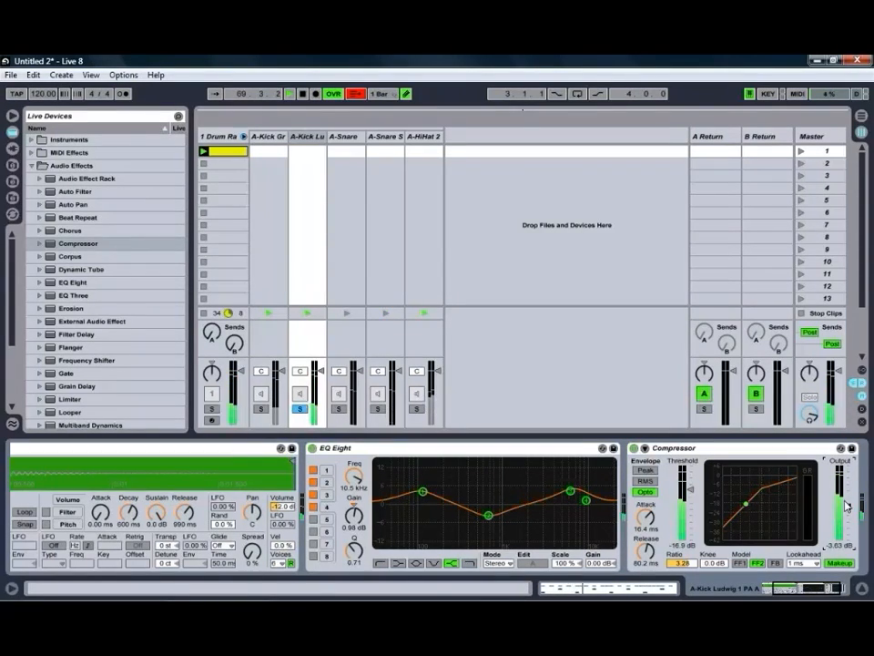
Solo the Gretsch kick as well and lower the Ludwig kick chain volume.
{"action": "left_click", "coordinate": [262, 409]}
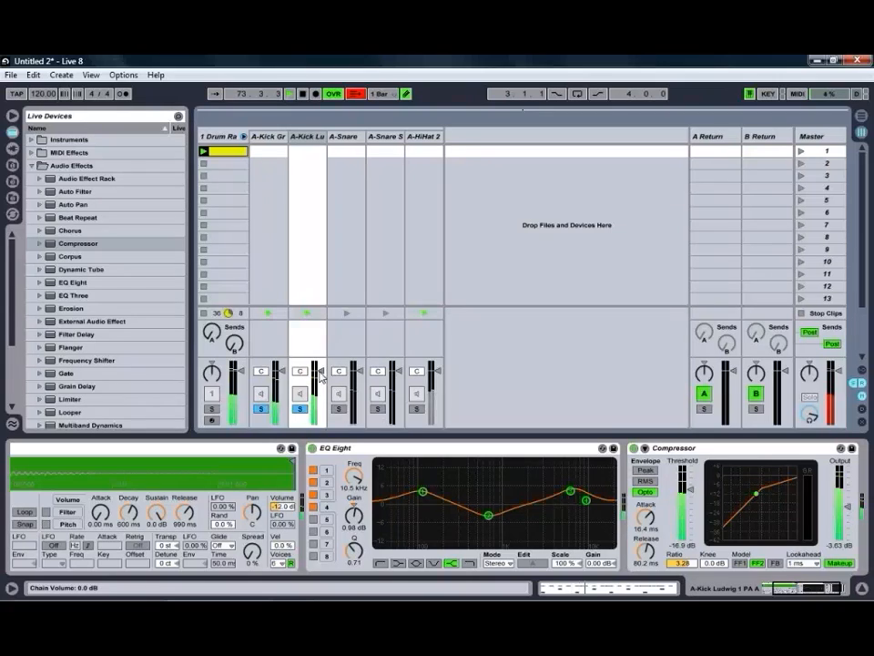
{"action": "left_click_drag", "start_coordinate": [327, 373], "coordinate": [319, 375]}
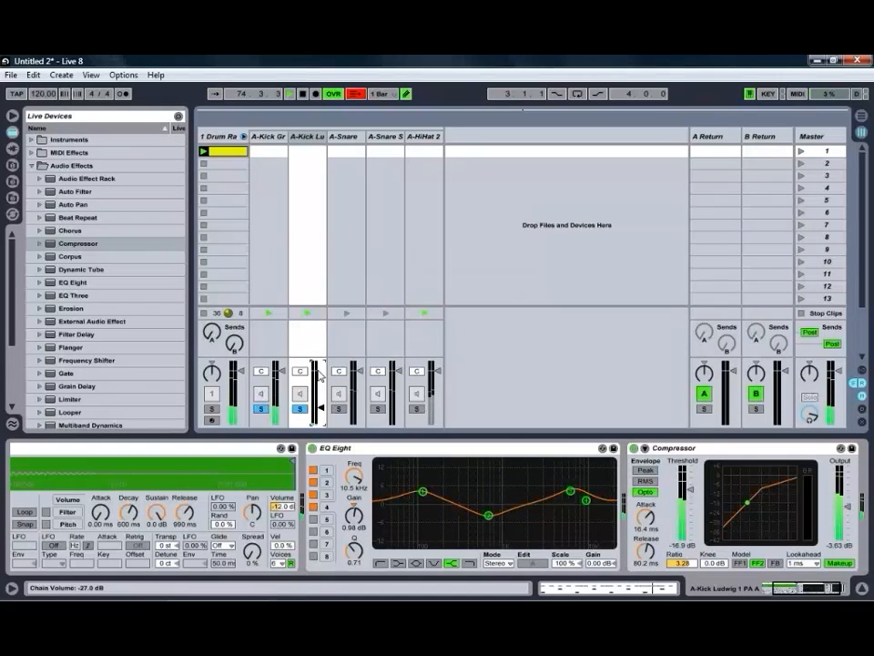
{"action": "scroll", "coordinate": [319, 373], "scroll_direction": "up", "scroll_amount": 5}
{"action": "scroll", "coordinate": [321, 374], "scroll_direction": "up", "scroll_amount": 2}
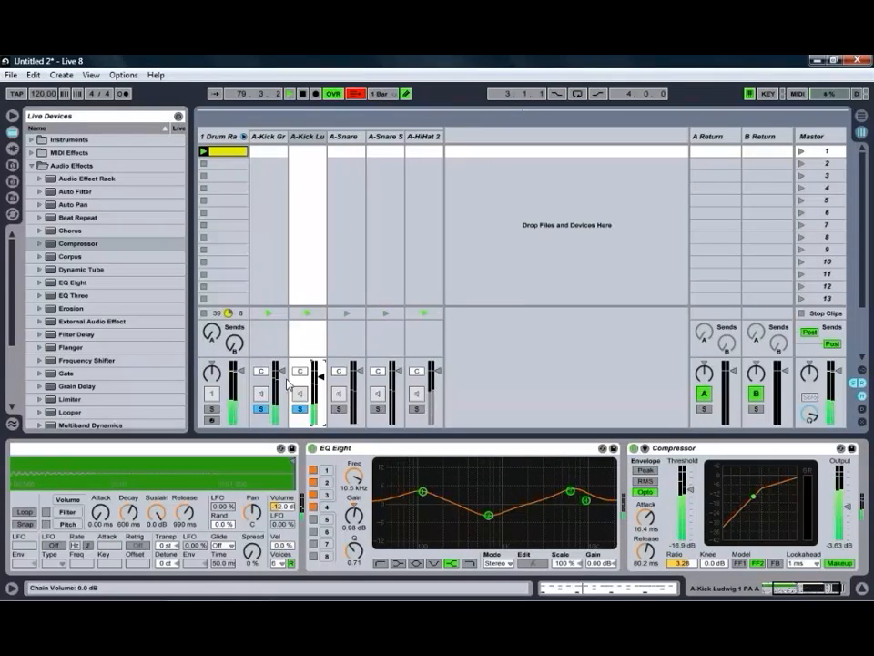
Raise the Ludwig kick to about -6 dB, unsolo both kicks and solo the A-Snare chain.
{"action": "left_click", "coordinate": [275, 139]}
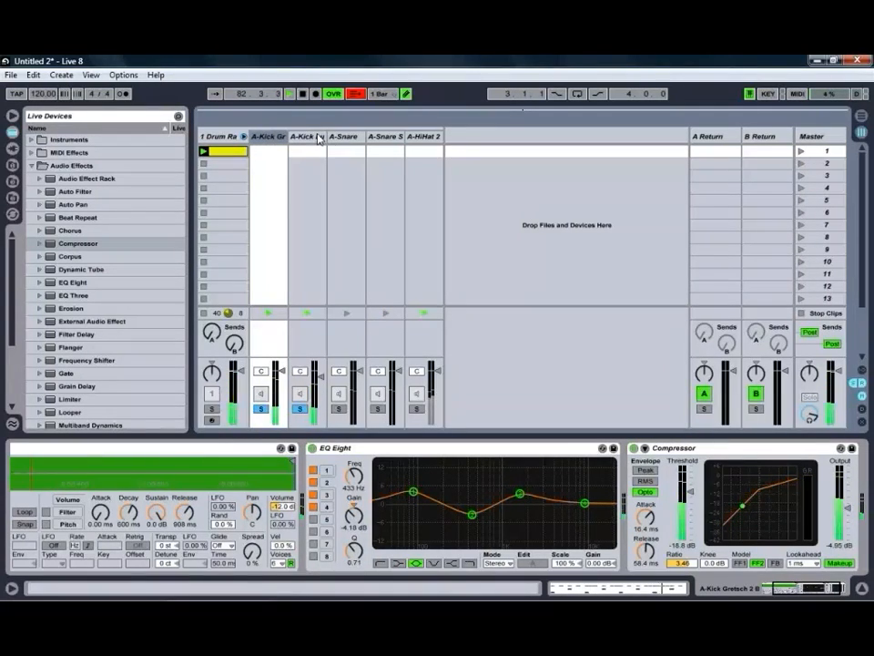
{"action": "left_click", "coordinate": [312, 151]}
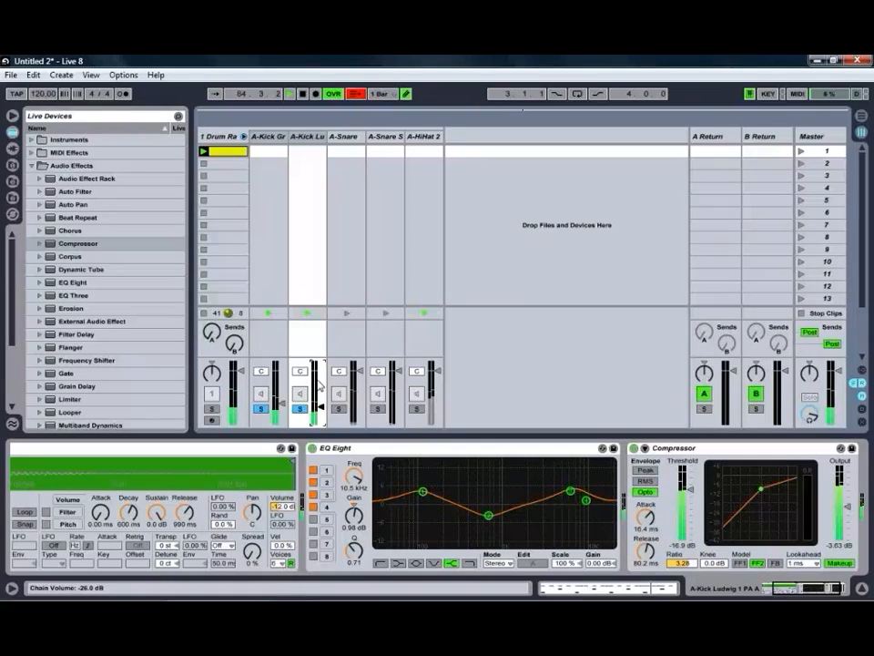
{"action": "left_click_drag", "start_coordinate": [318, 385], "coordinate": [320, 381]}
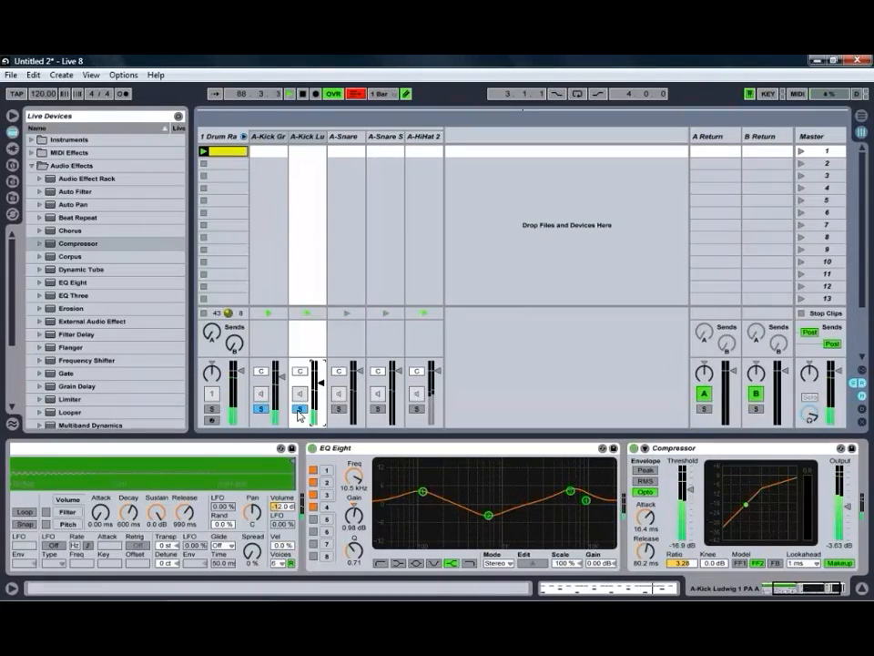
{"action": "left_click", "coordinate": [299, 410]}
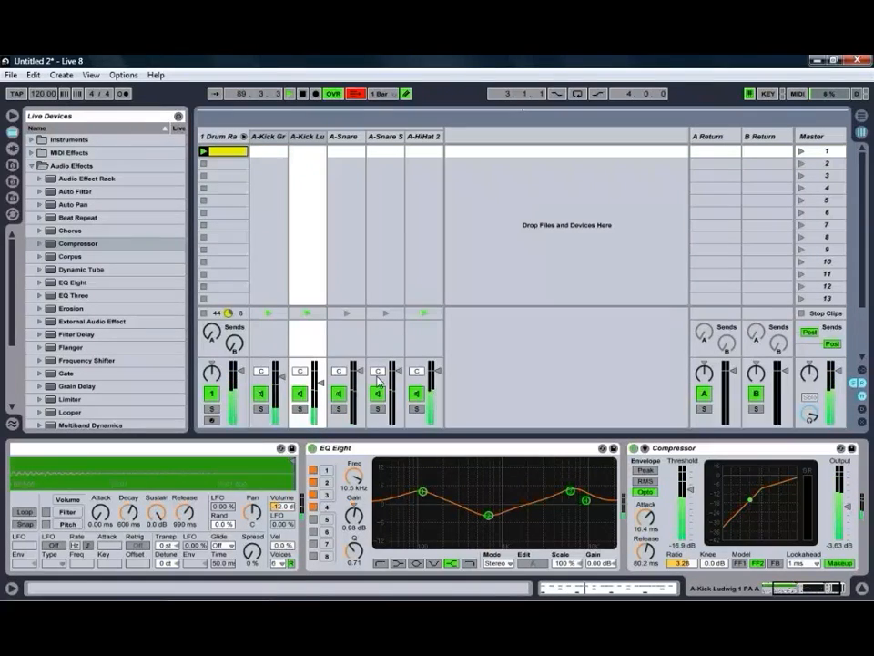
{"action": "left_click", "coordinate": [338, 408]}
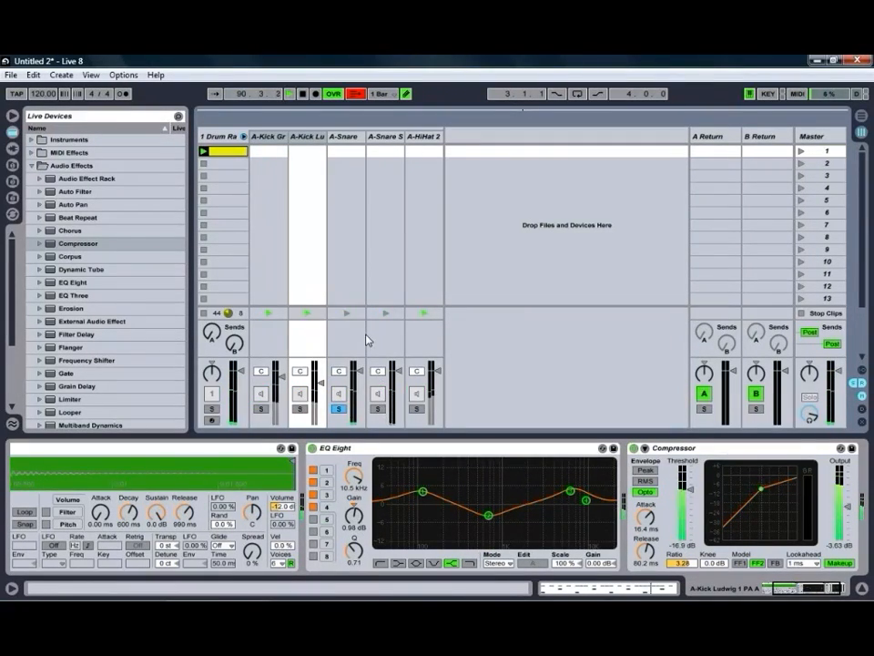
Add EQ Eight to A-Snare with low and 3 kHz boosts and a cut near 599 Hz.
{"action": "left_click", "coordinate": [344, 137]}
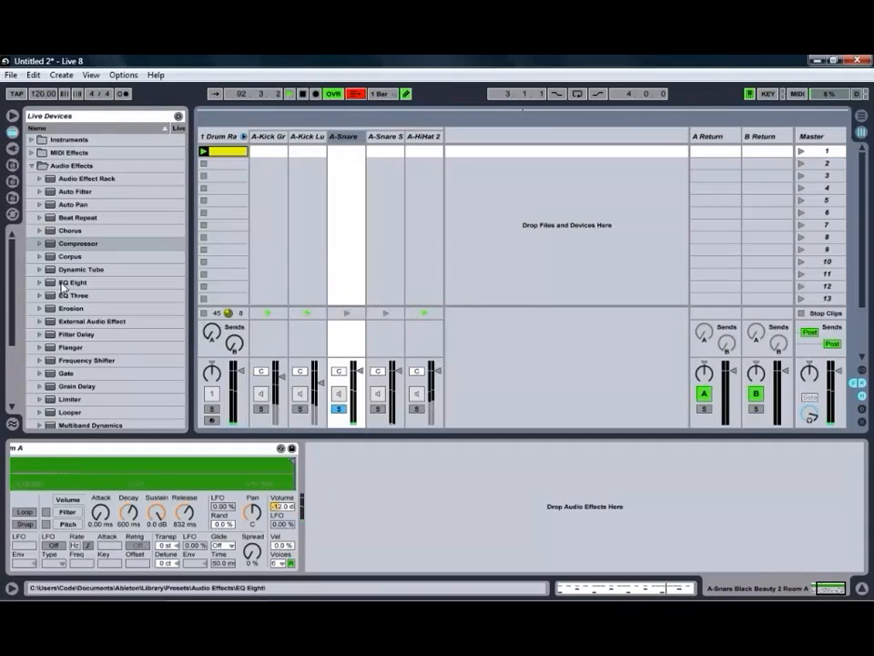
{"action": "left_click_drag", "start_coordinate": [52, 287], "coordinate": [346, 487]}
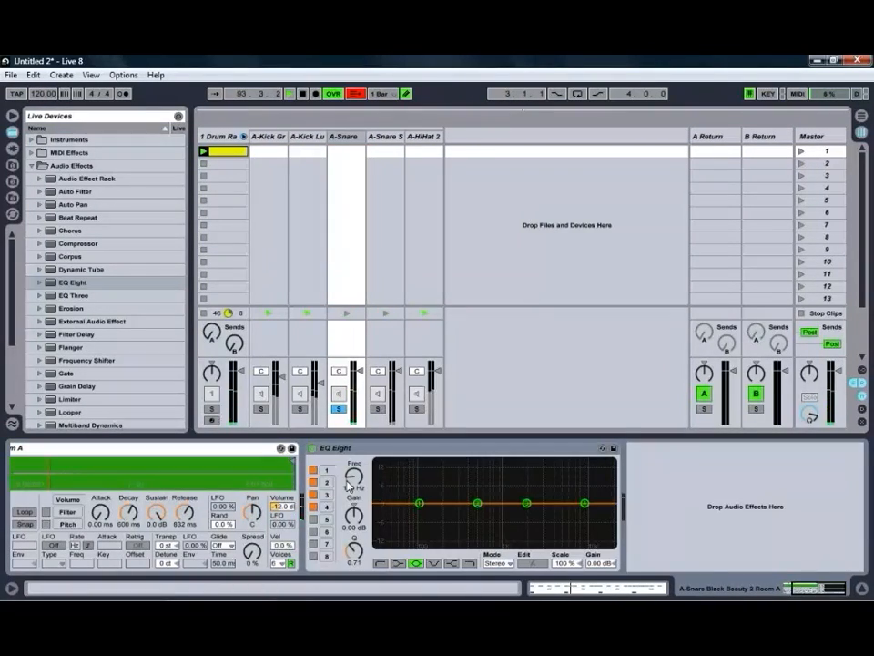
{"action": "mouse_move", "coordinate": [420, 503]}
{"action": "left_mouse_down"}
{"action": "mouse_move", "coordinate": [451, 493]}
{"action": "mouse_move", "coordinate": [445, 497]}
{"action": "left_mouse_up"}
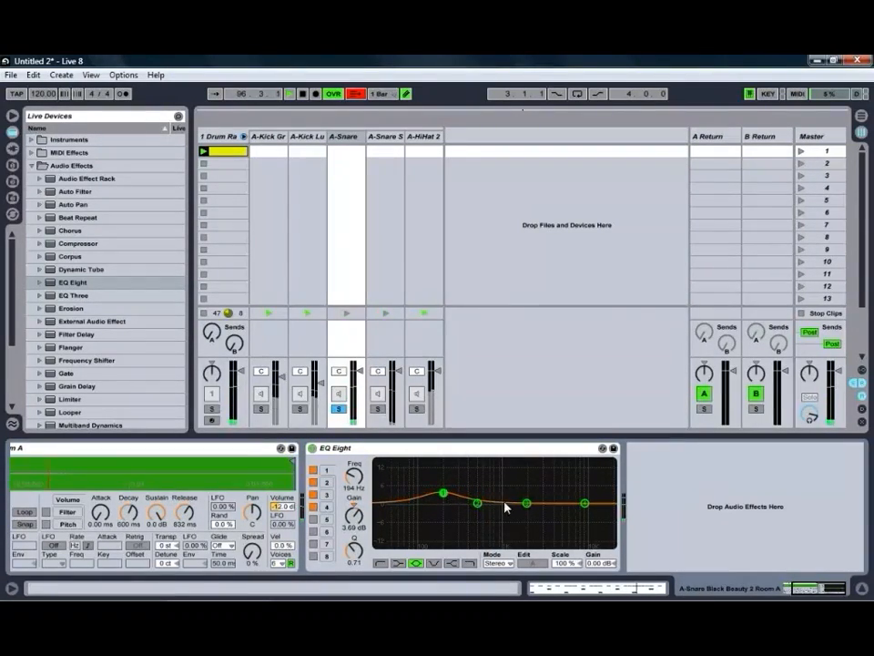
{"action": "left_click_drag", "start_coordinate": [526, 503], "coordinate": [541, 497]}
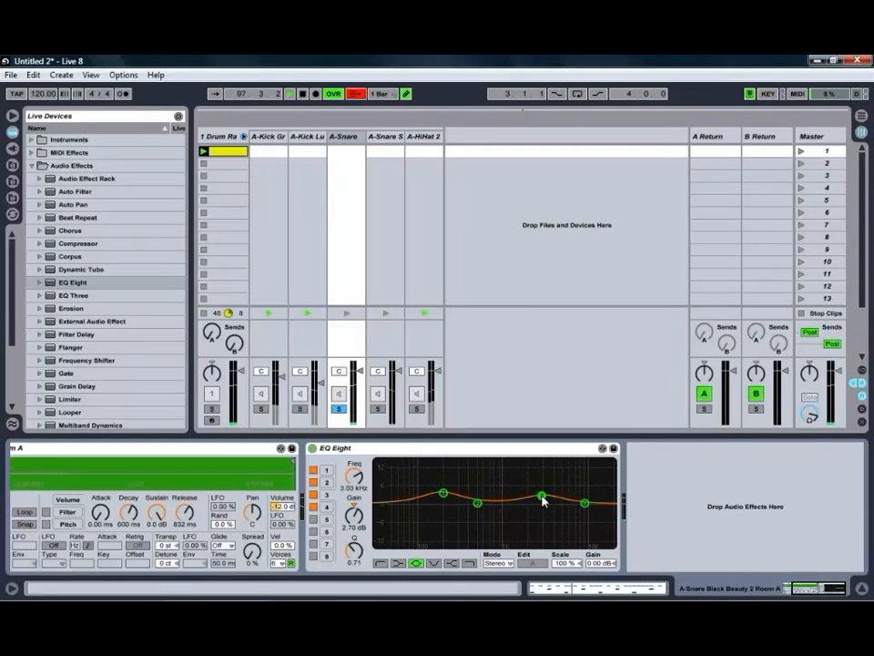
{"action": "mouse_move", "coordinate": [483, 508]}
{"action": "left_mouse_down"}
{"action": "mouse_move", "coordinate": [490, 511]}
{"action": "mouse_move", "coordinate": [484, 515]}
{"action": "left_mouse_up"}
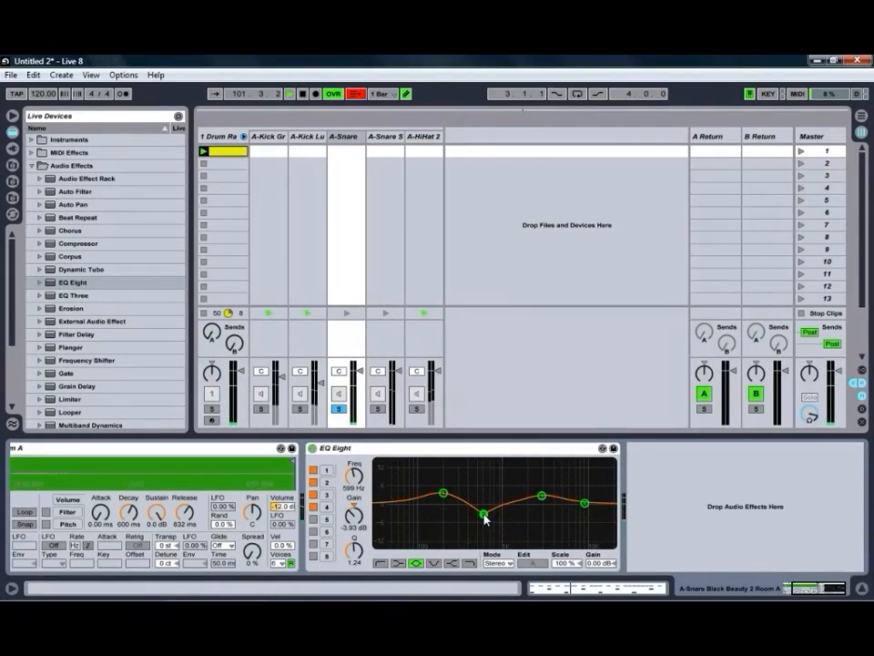
Solo only the Sonor snare chain and select it to show its devices.
{"action": "left_click", "coordinate": [376, 409]}
{"action": "left_click", "coordinate": [340, 409]}
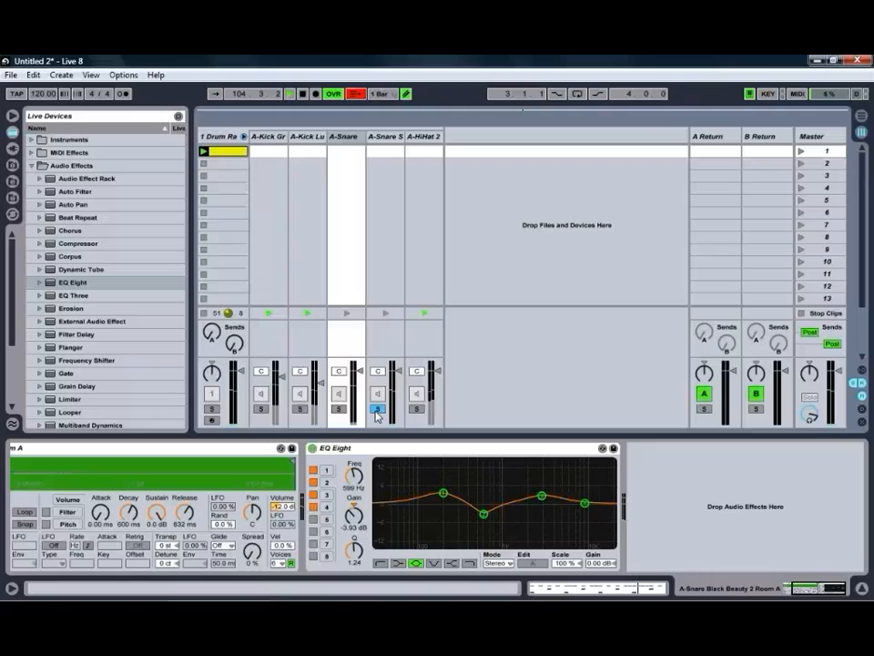
{"action": "left_click", "coordinate": [384, 137]}
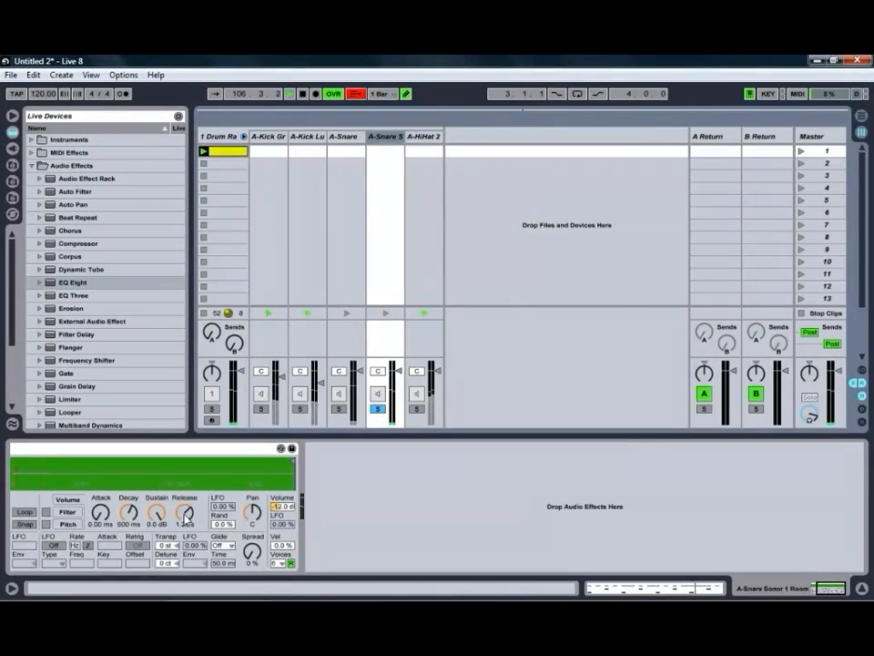
Lengthen the Sonor snare release to 2 s and add EQ Eight with a cut near 877 Hz and high boost.
{"action": "left_click_drag", "start_coordinate": [186, 518], "coordinate": [186, 510]}
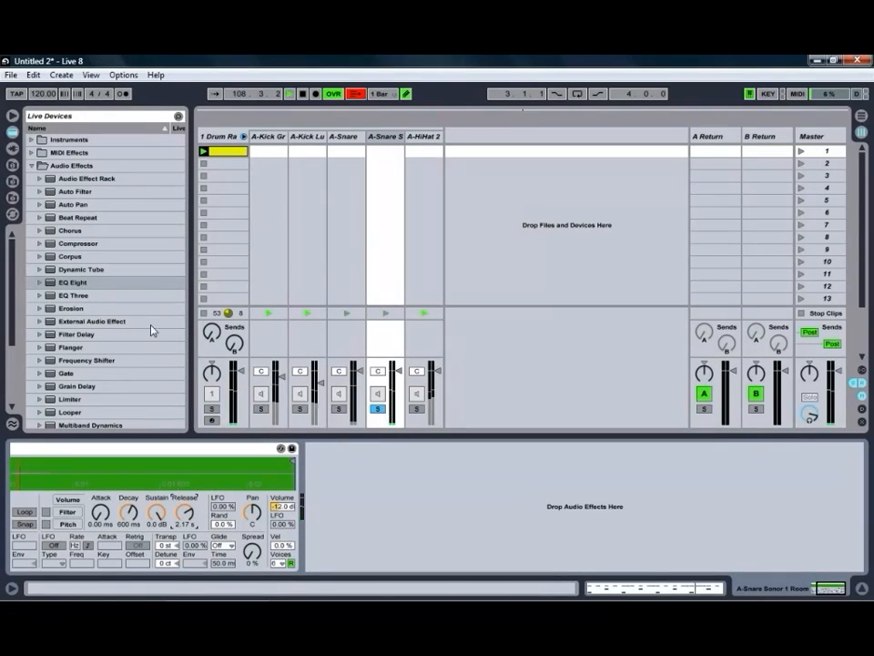
{"action": "left_click_drag", "start_coordinate": [52, 285], "coordinate": [312, 505]}
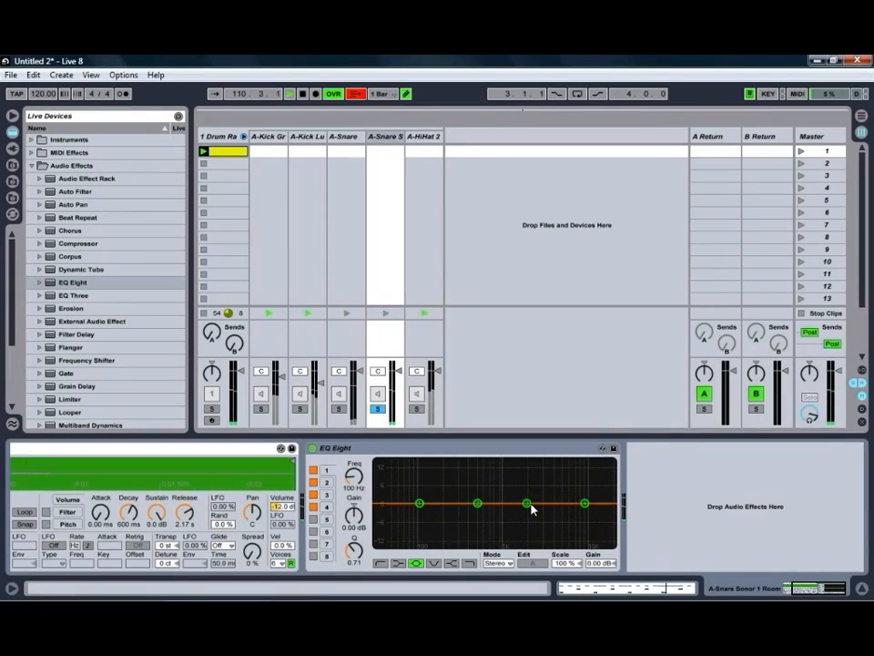
{"action": "left_click_drag", "start_coordinate": [527, 504], "coordinate": [575, 498]}
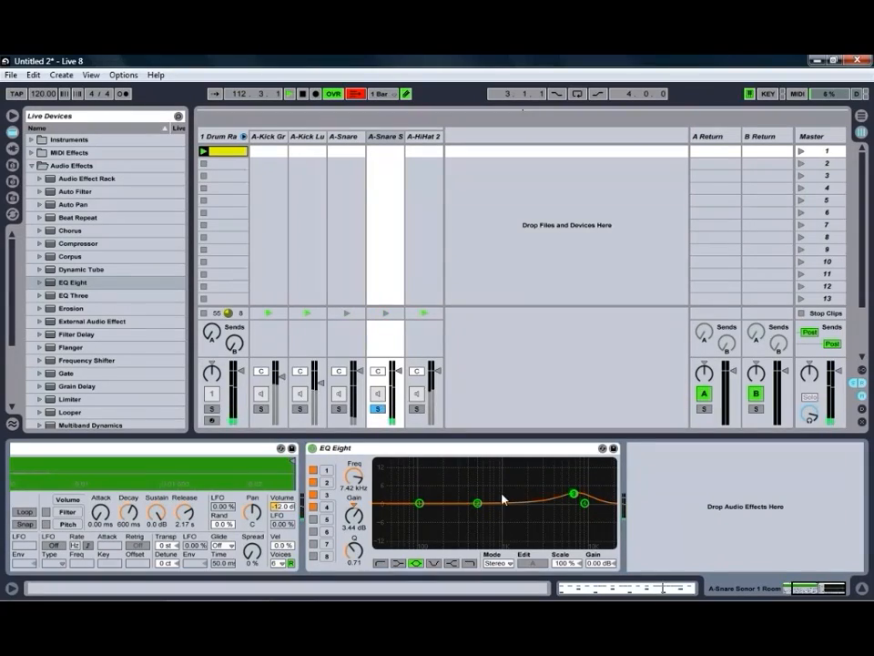
{"action": "mouse_move", "coordinate": [421, 508]}
{"action": "left_mouse_down"}
{"action": "mouse_move", "coordinate": [466, 497]}
{"action": "mouse_move", "coordinate": [499, 517]}
{"action": "left_mouse_up"}
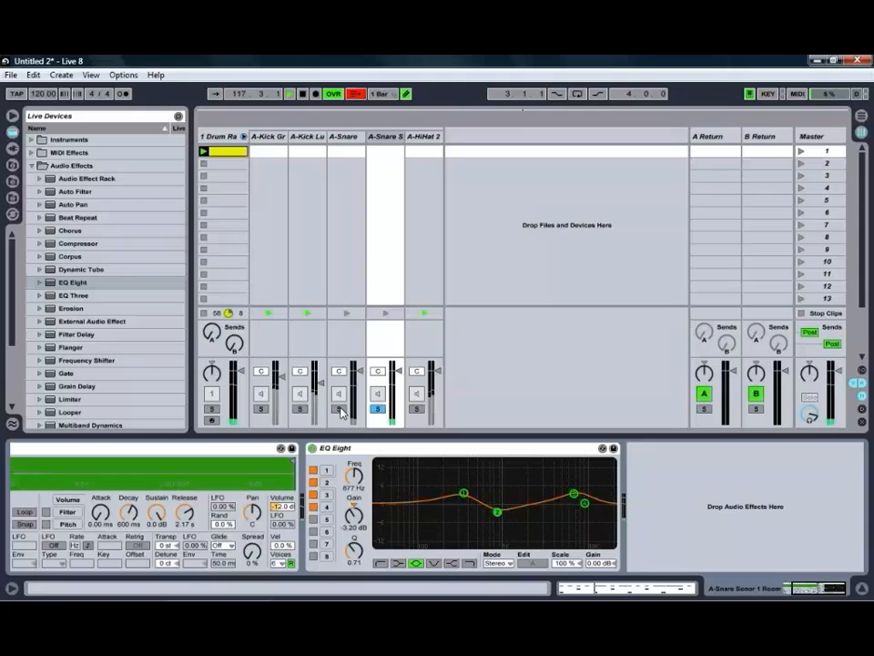
Solo the A-Snare chain too and fine-tune the A-Snare S volume fader.
{"action": "left_click", "coordinate": [339, 409]}
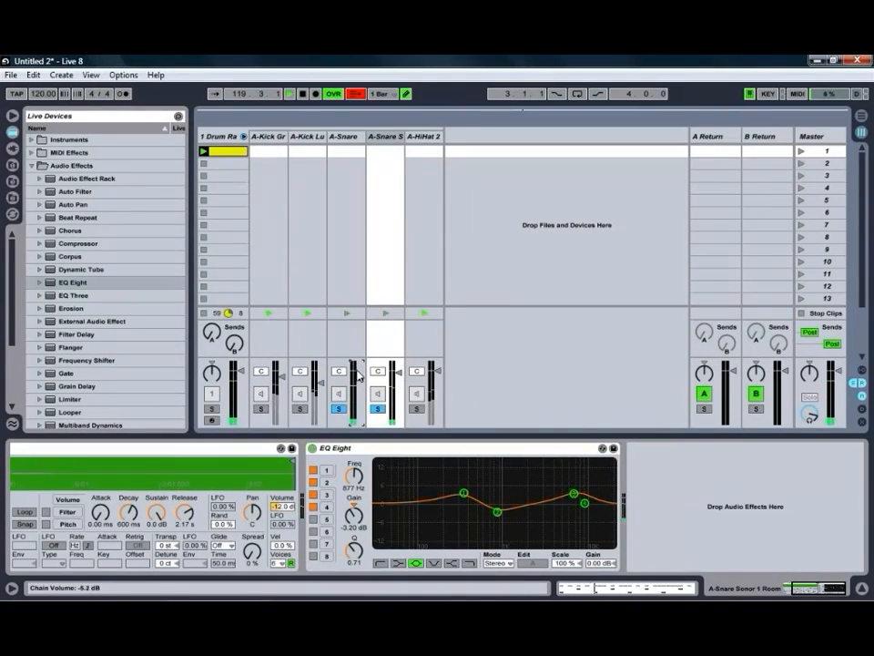
{"action": "left_click_drag", "start_coordinate": [358, 376], "coordinate": [362, 386]}
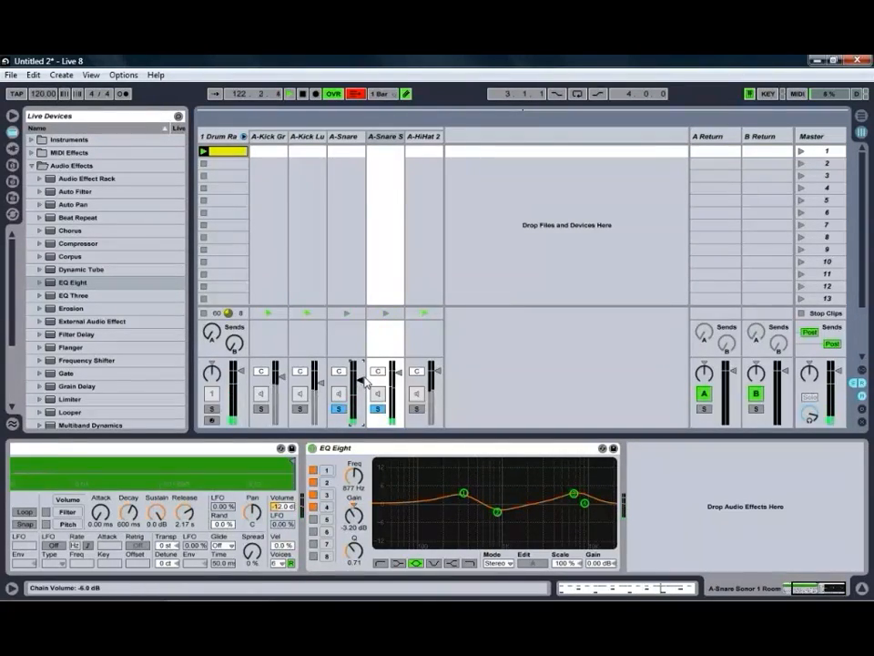
{"action": "left_click_drag", "start_coordinate": [362, 383], "coordinate": [362, 382]}
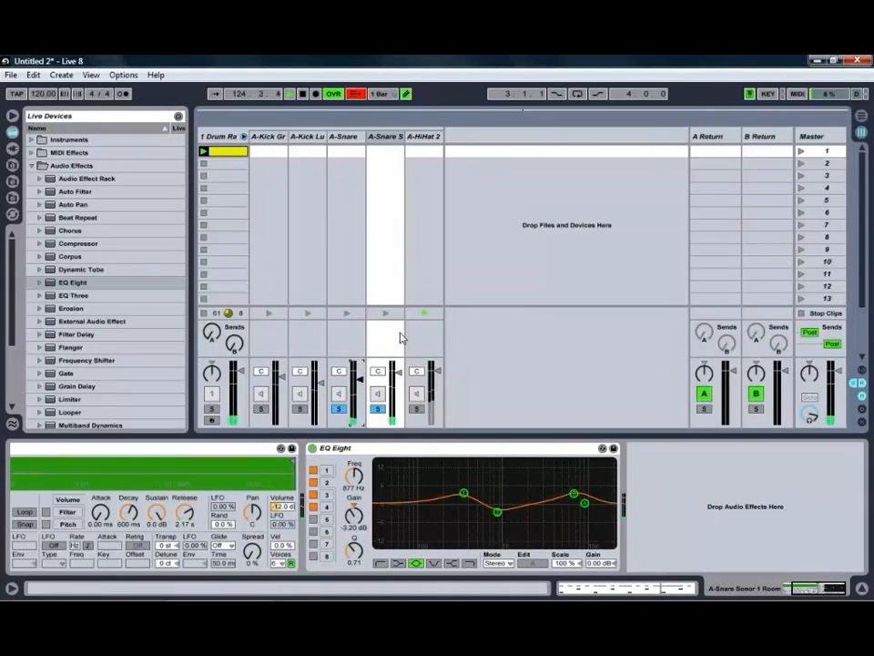
Stop playback and group the two snare chains into one group chain.
{"action": "key", "text": "space"}
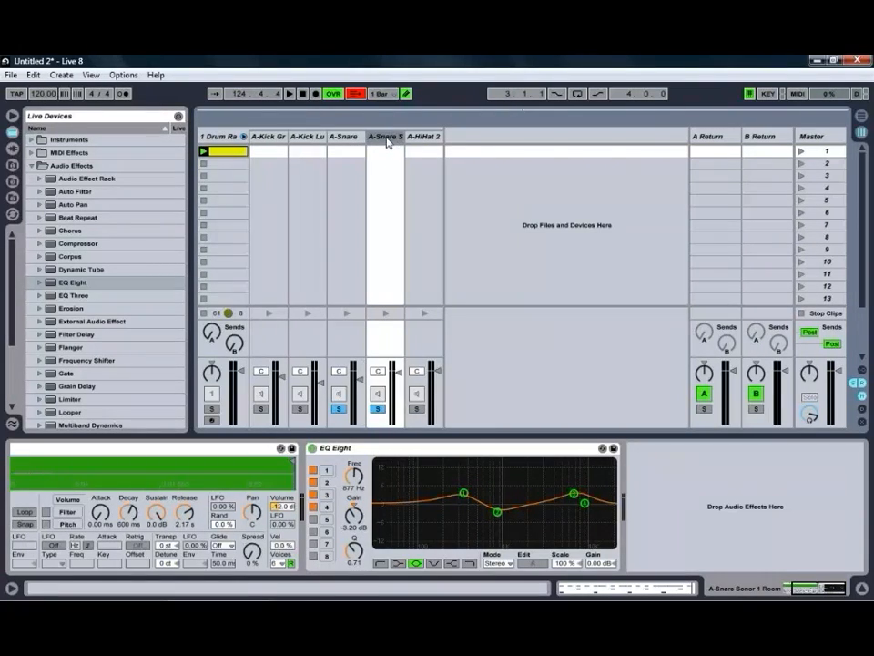
{"action": "left_click", "coordinate": [351, 136]}
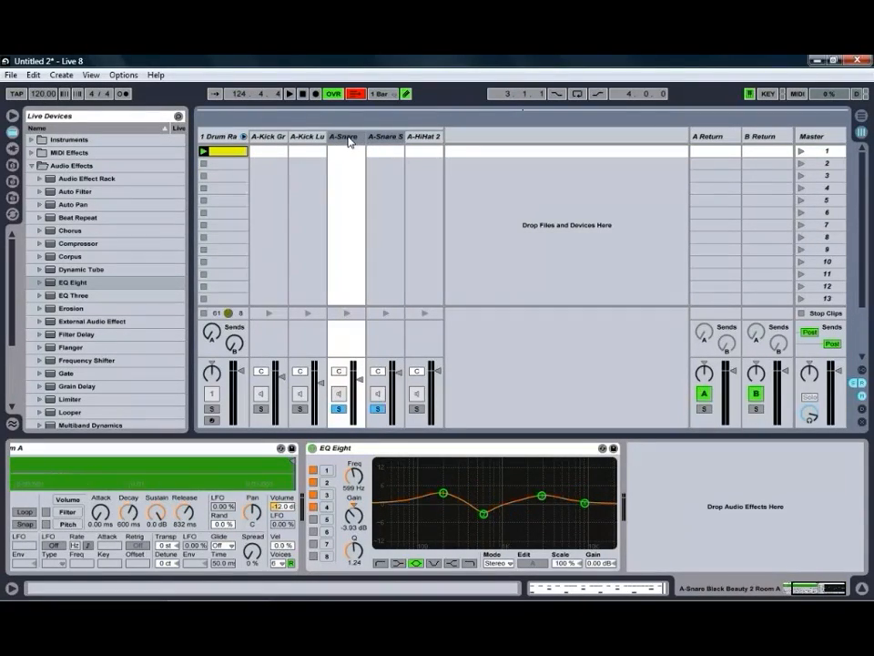
{"action": "right_click", "coordinate": [349, 141]}
{"action": "left_click", "coordinate": [373, 214]}
Rename the new group chain to 'Snare'.
{"action": "left_click", "coordinate": [362, 137]}
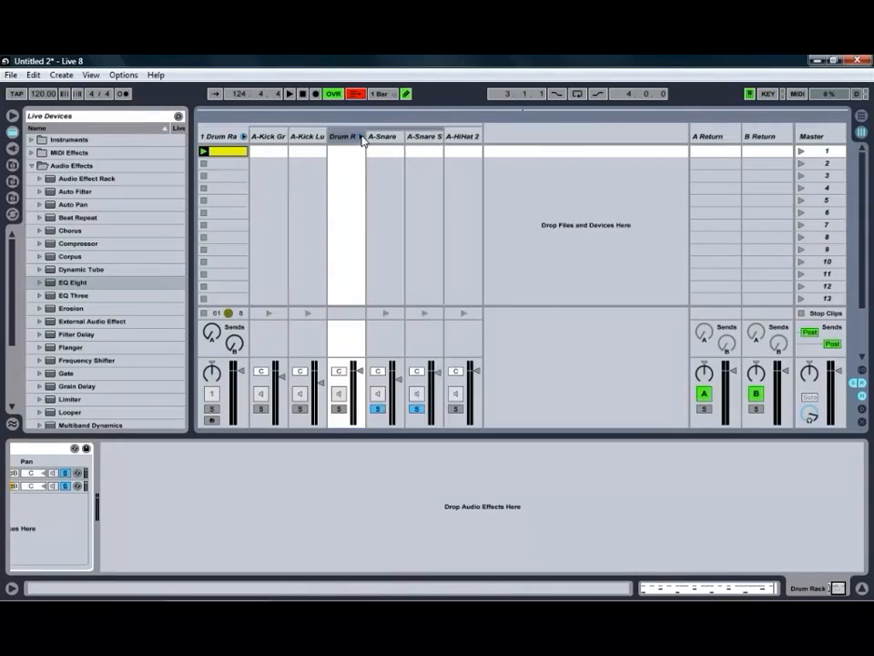
{"action": "right_click", "coordinate": [360, 139]}
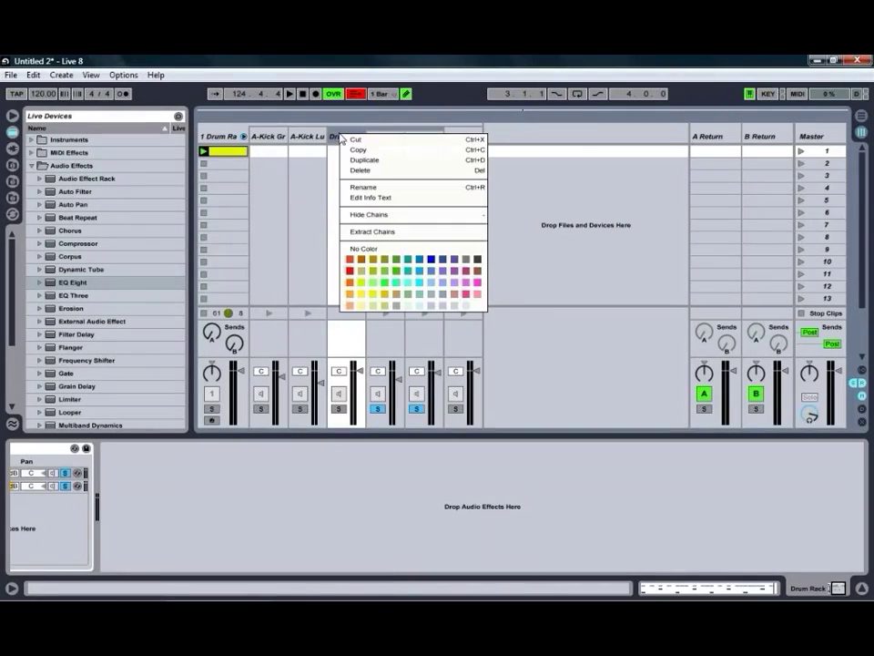
{"action": "left_click", "coordinate": [368, 192]}
{"action": "type", "text": "Snare"}
{"action": "key", "text": "Return"}
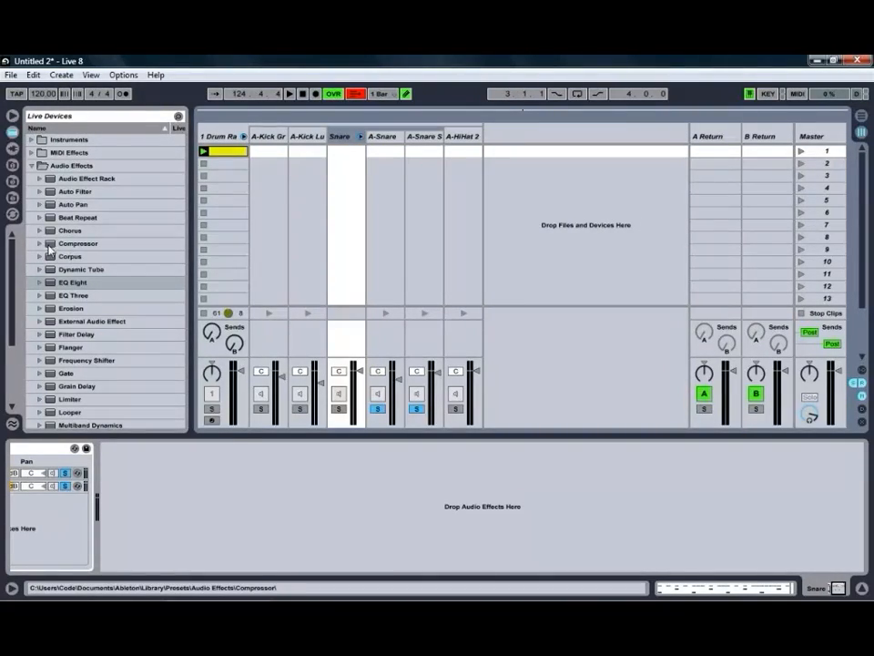
Add a Compressor to the Snare group in Opto mode with a -13 dB threshold.
{"action": "left_click_drag", "start_coordinate": [52, 246], "coordinate": [346, 234]}
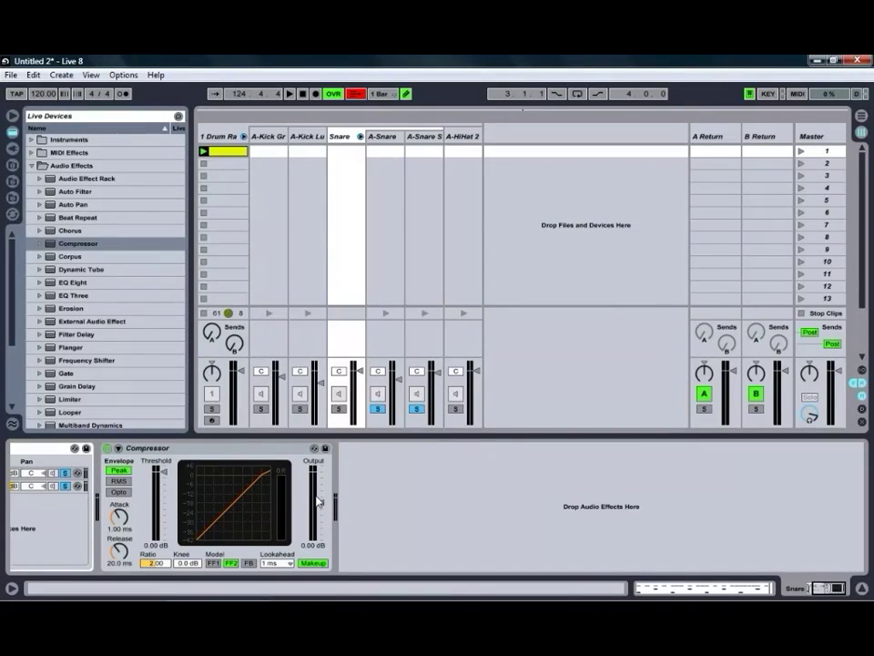
{"action": "left_click", "coordinate": [118, 492]}
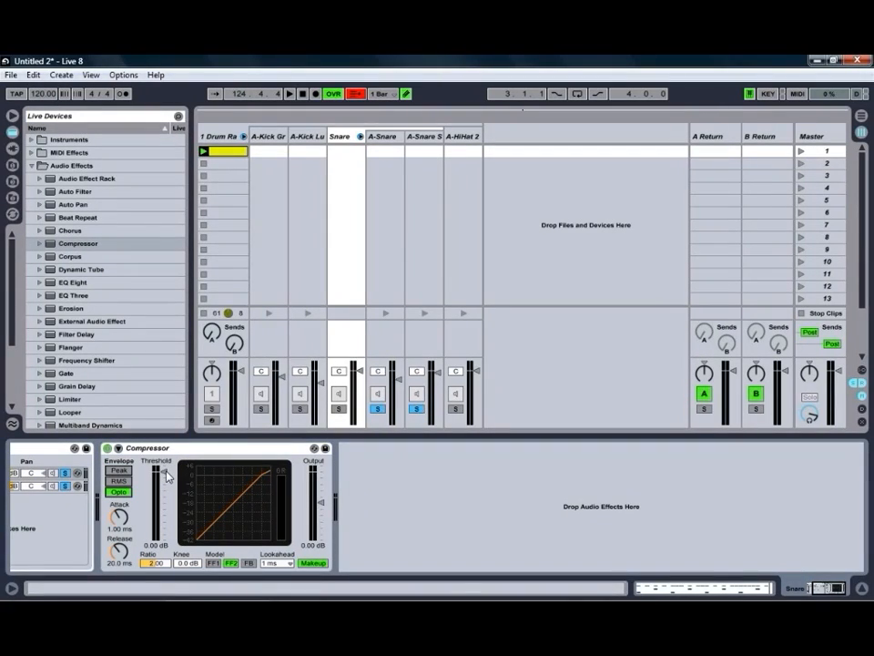
{"action": "key", "text": "space"}
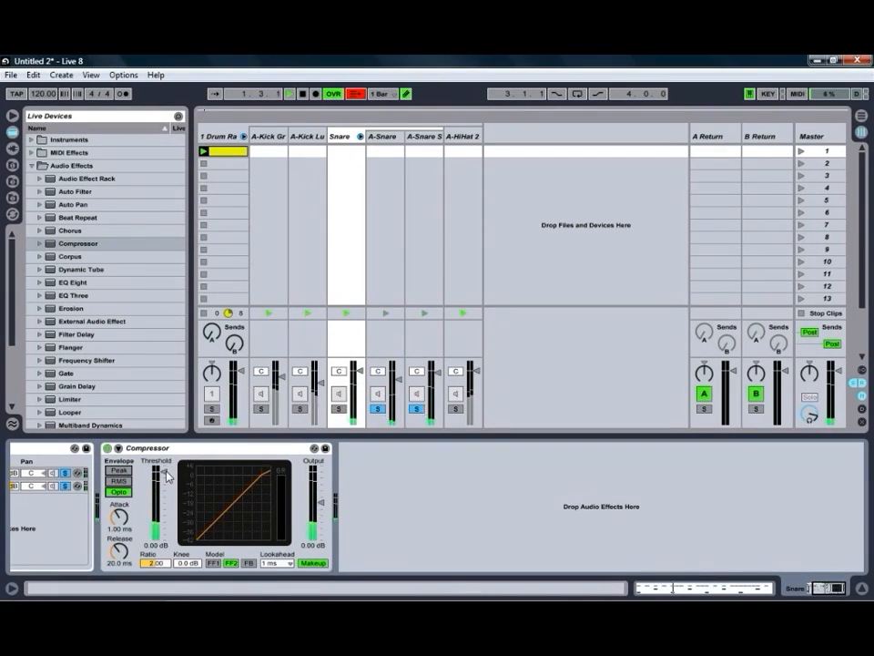
{"action": "left_click_drag", "start_coordinate": [167, 475], "coordinate": [164, 490]}
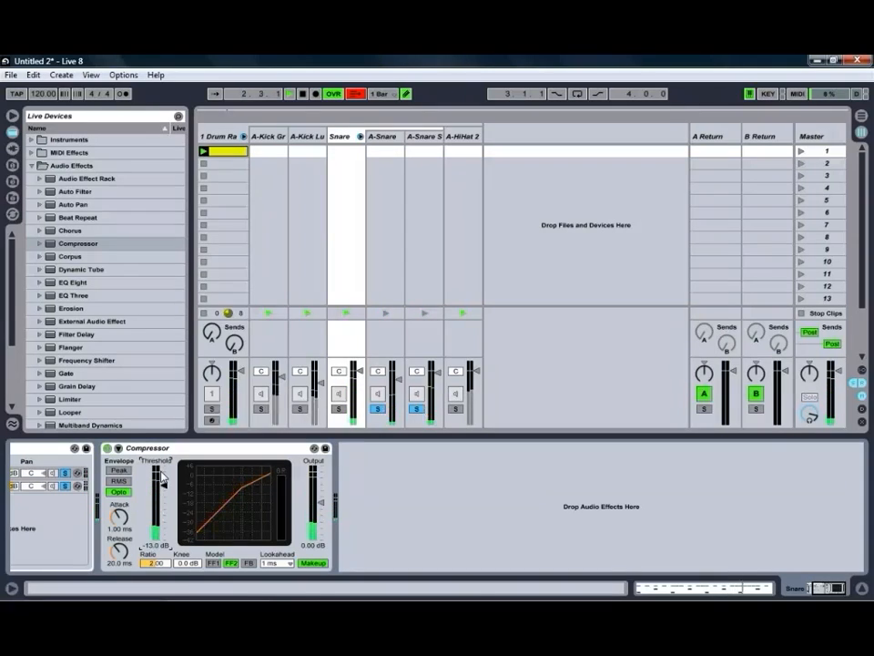
Set attack 16.4 ms, release 62.2 ms, ratio 5.12, tweak the group volume and fold the group.
{"action": "left_click_drag", "start_coordinate": [113, 526], "coordinate": [113, 501]}
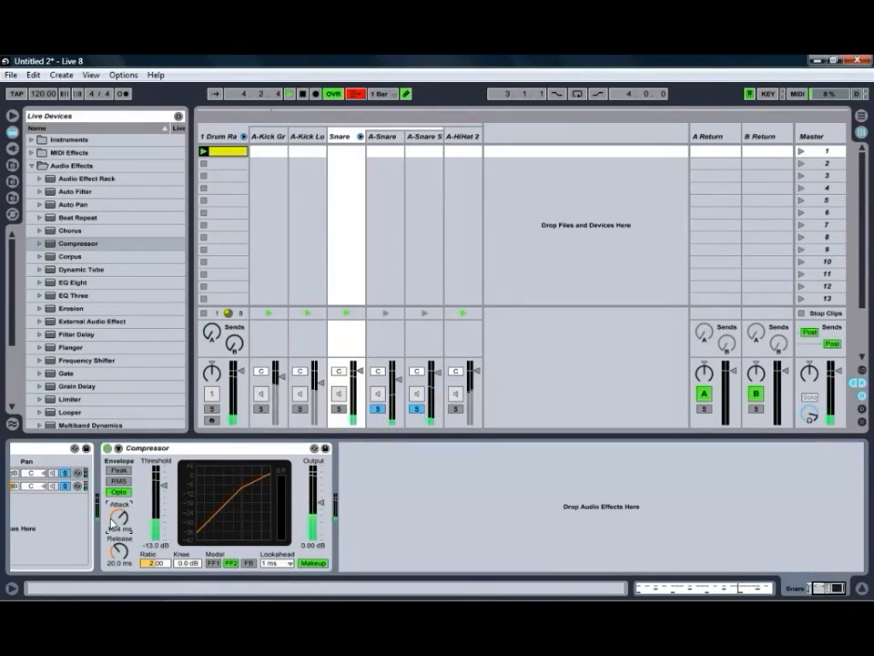
{"action": "mouse_move", "coordinate": [121, 554]}
{"action": "left_mouse_down"}
{"action": "mouse_move", "coordinate": [122, 537]}
{"action": "mouse_move", "coordinate": [149, 566]}
{"action": "mouse_move", "coordinate": [149, 547]}
{"action": "left_mouse_up"}
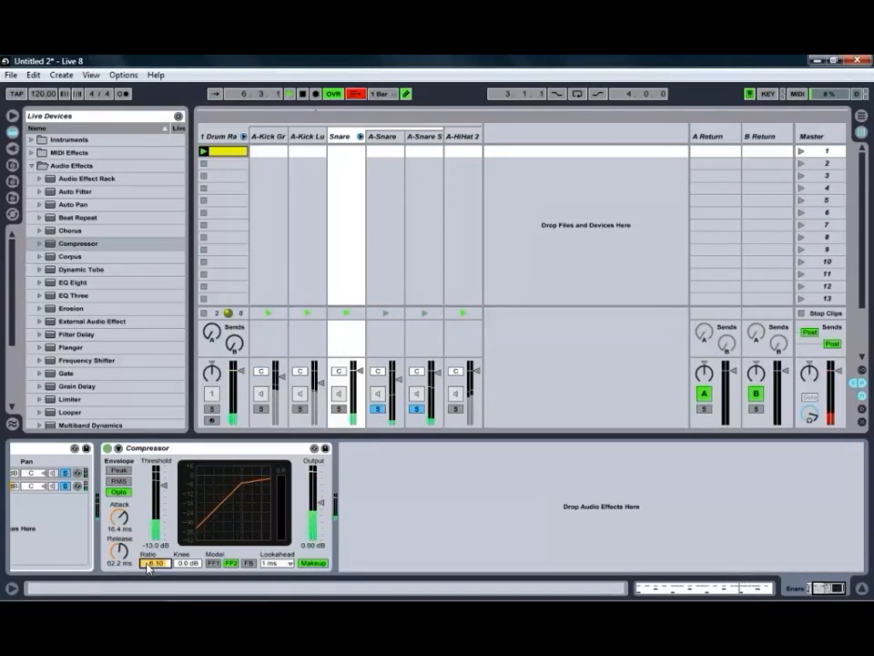
{"action": "left_click_drag", "start_coordinate": [360, 377], "coordinate": [360, 379]}
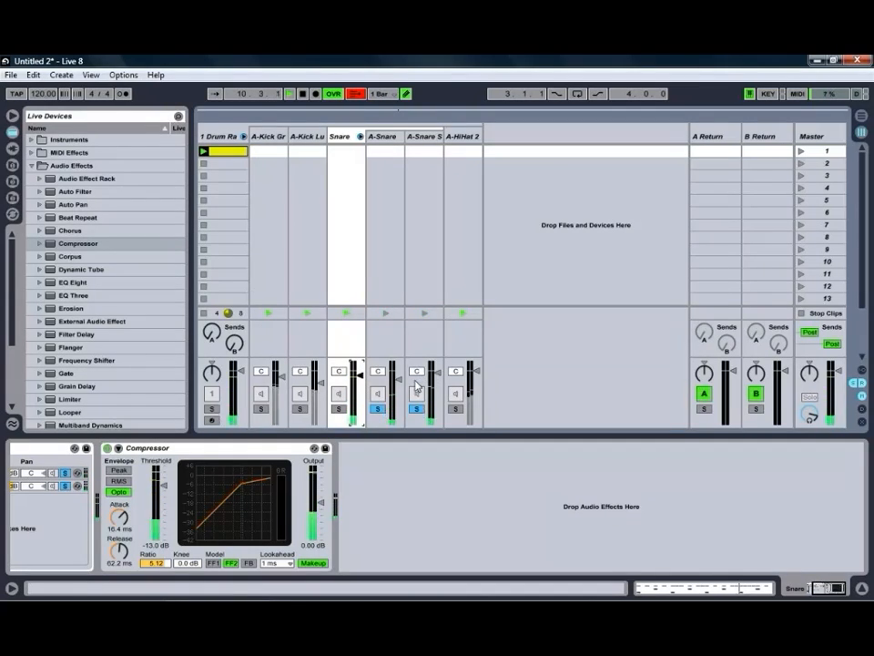
{"action": "left_click", "coordinate": [361, 137]}
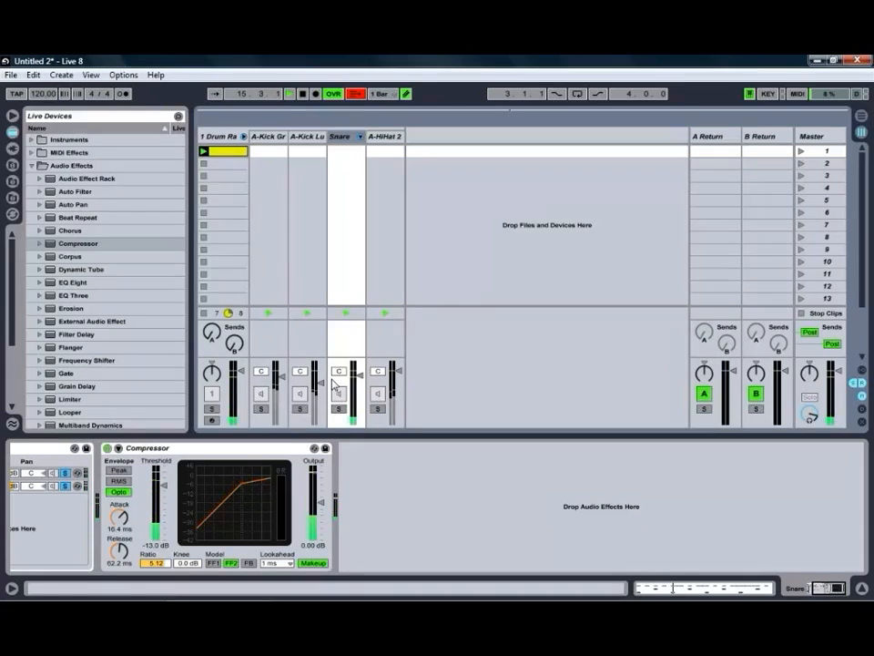
Unsolo the snare chains, fold the Snare group again and stop playback.
{"action": "left_click", "coordinate": [361, 135]}
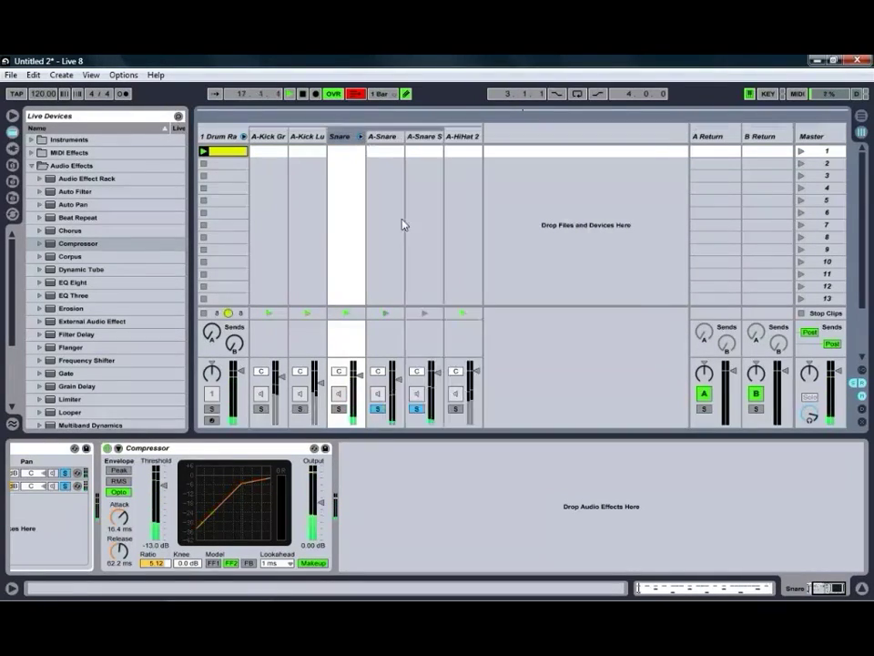
{"action": "left_click", "coordinate": [380, 410]}
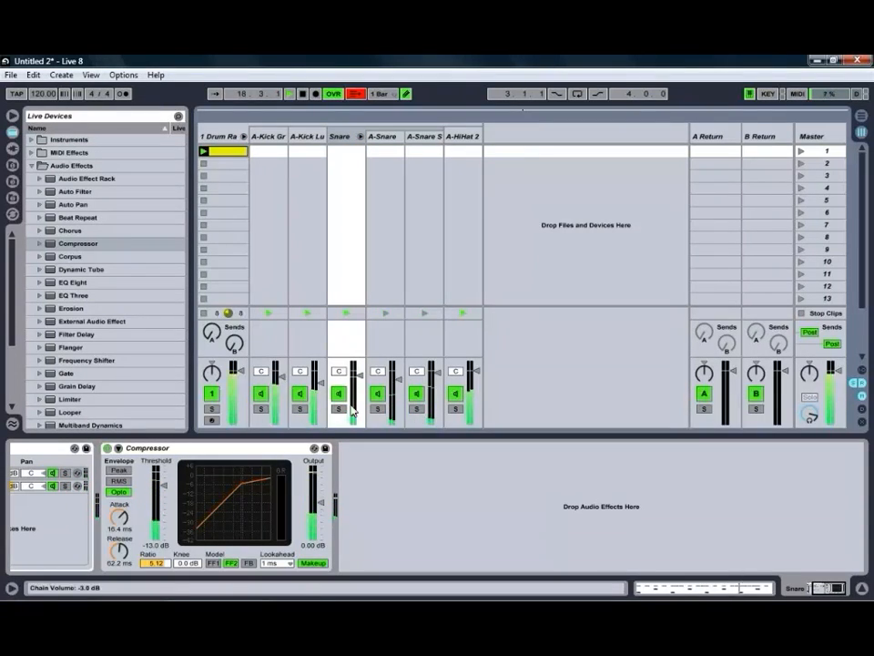
{"action": "left_click", "coordinate": [362, 137]}
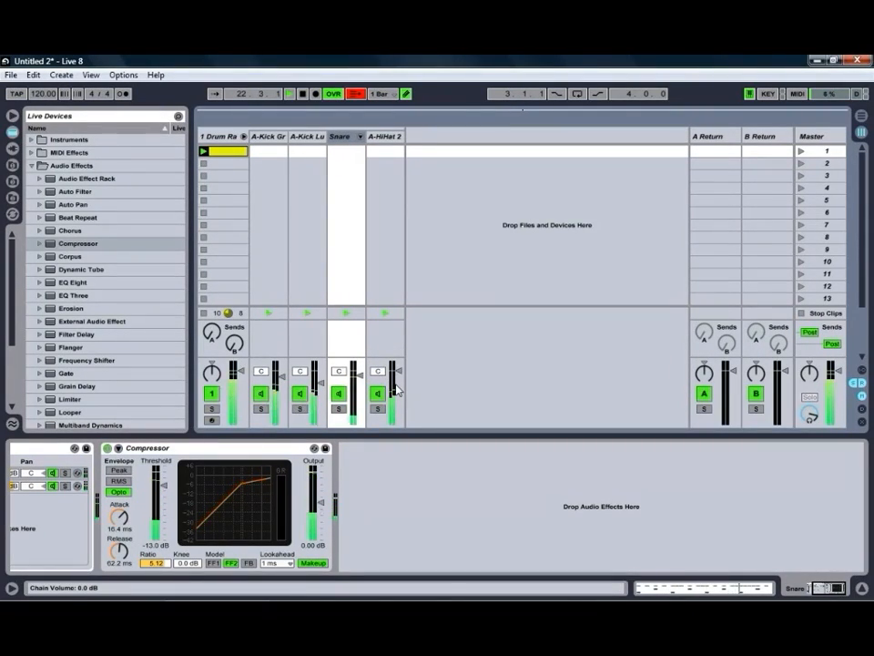
{"action": "key", "text": "space"}
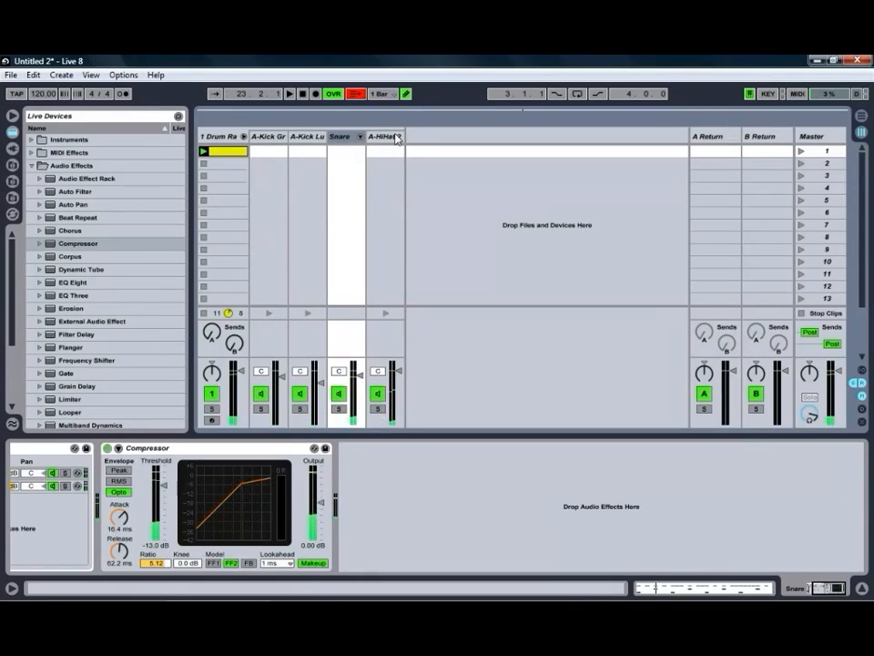
Add EQ Eight to the A-HiHat 2 chain with a low cut around 251 Hz.
{"action": "left_click", "coordinate": [396, 138]}
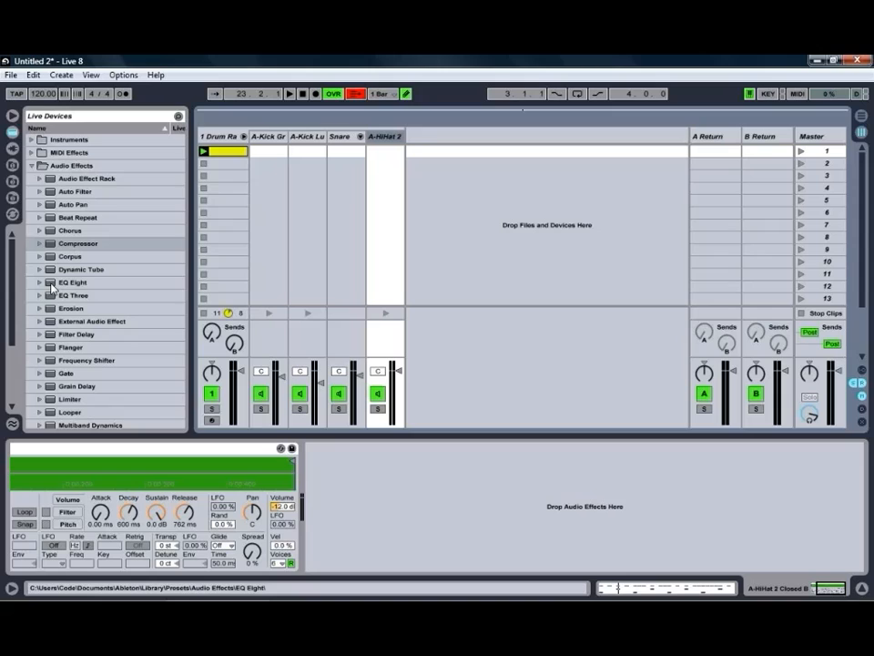
{"action": "left_click_drag", "start_coordinate": [53, 288], "coordinate": [367, 512]}
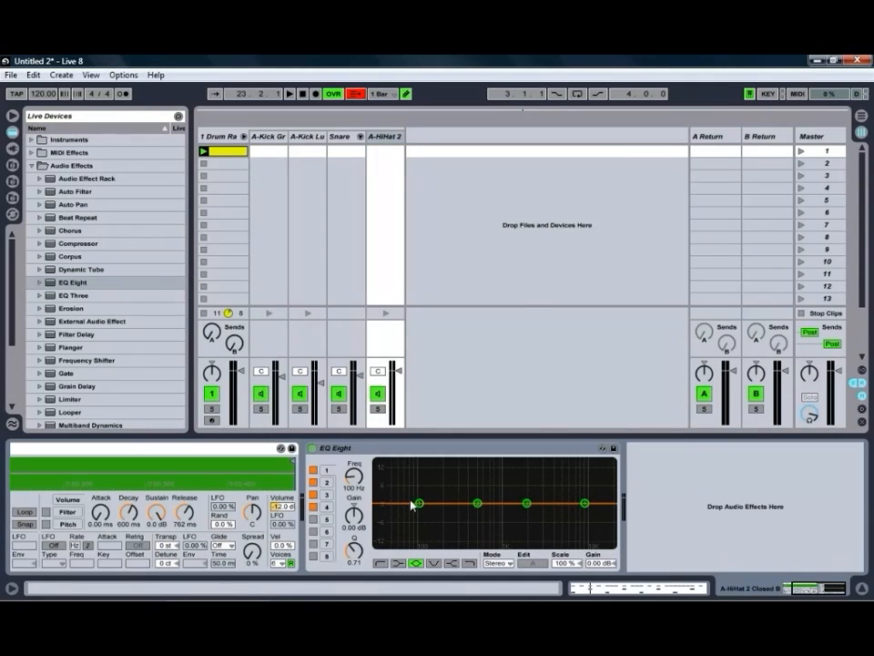
{"action": "left_click", "coordinate": [384, 563]}
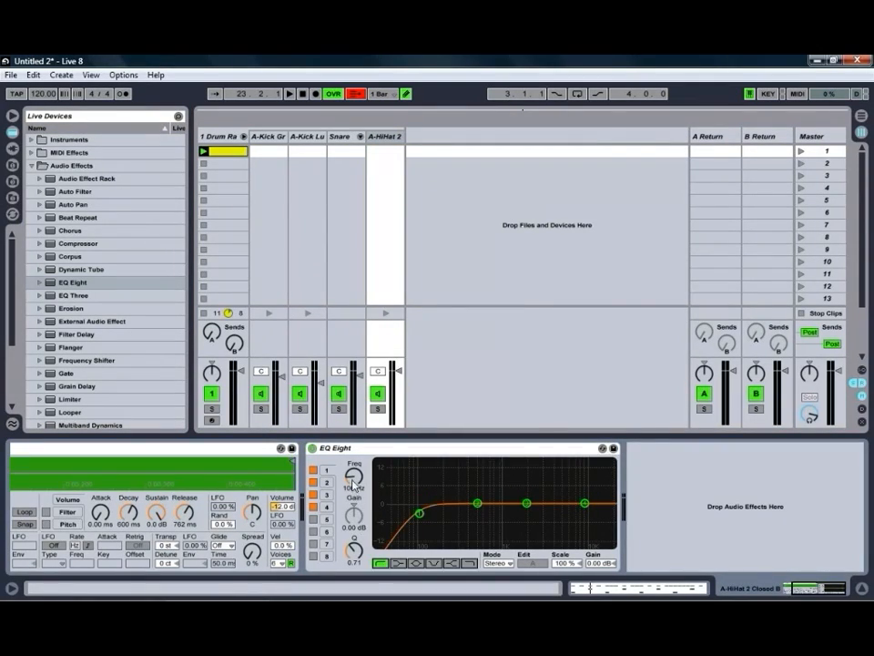
{"action": "left_click_drag", "start_coordinate": [353, 486], "coordinate": [354, 484]}
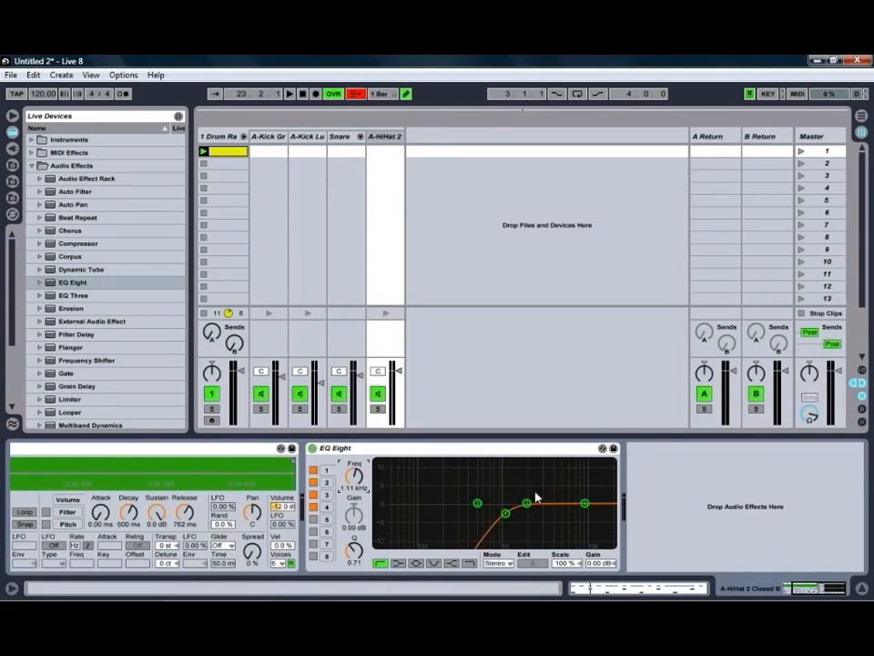
Boost a high bell band near 9 kHz by about 3 dB and launch the drum clip.
{"action": "left_click_drag", "start_coordinate": [526, 504], "coordinate": [582, 501]}
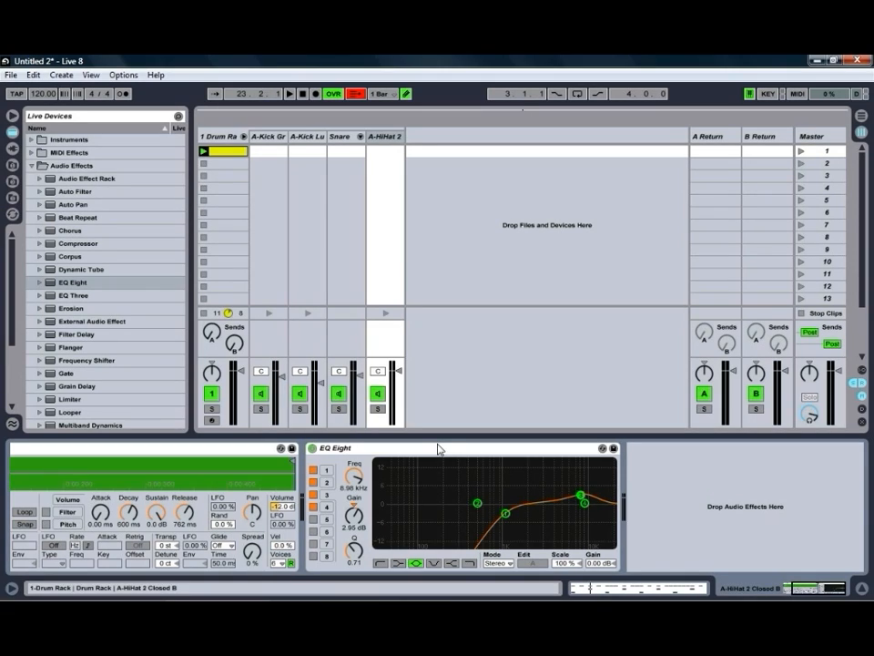
{"action": "left_click", "coordinate": [204, 151]}
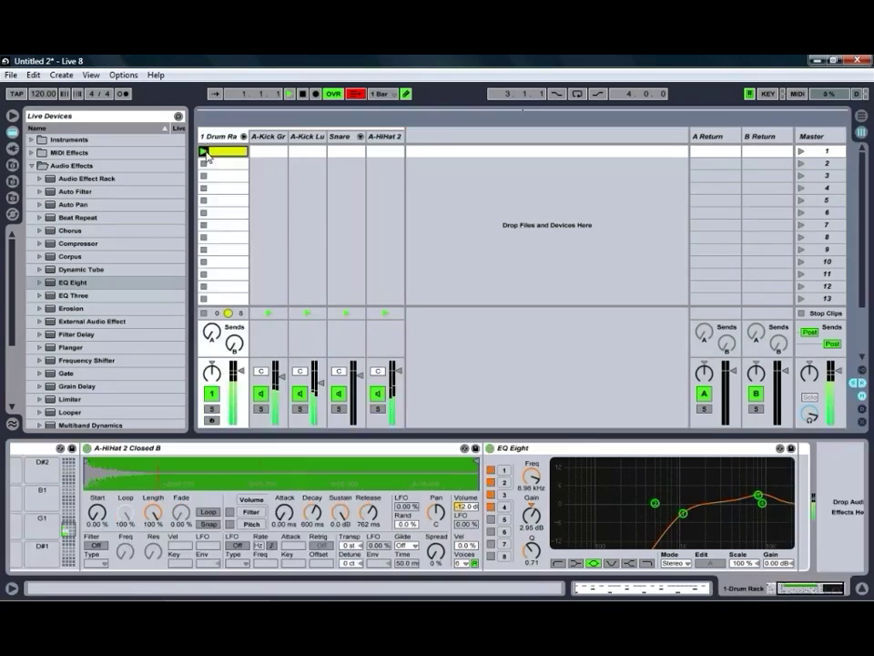
Solo the hi-hat, compare the EQ bypassed and active, then unsolo it.
{"action": "left_click", "coordinate": [378, 409]}
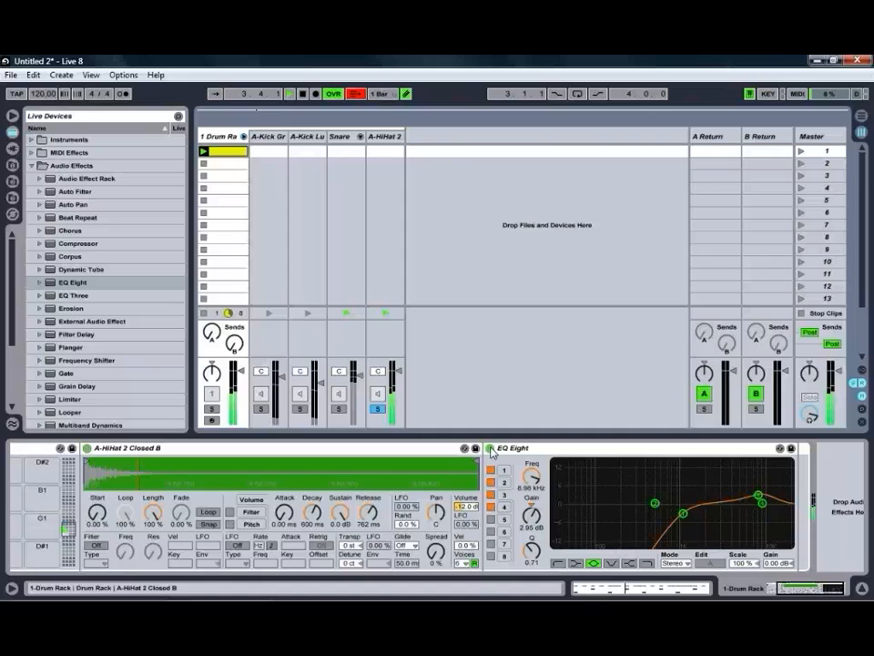
{"action": "left_click", "coordinate": [490, 448]}
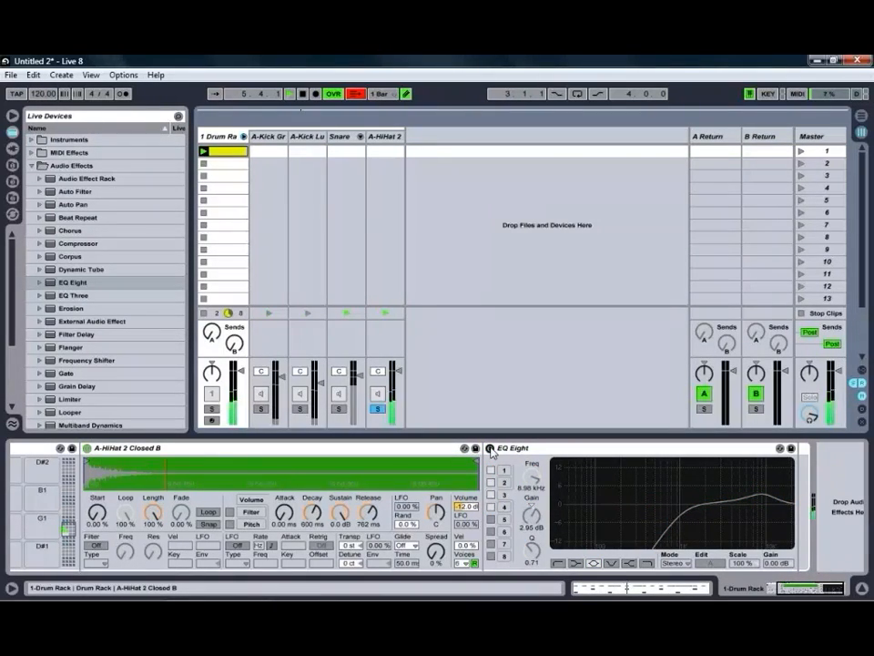
{"action": "left_click", "coordinate": [490, 448]}
{"action": "left_click", "coordinate": [377, 409]}
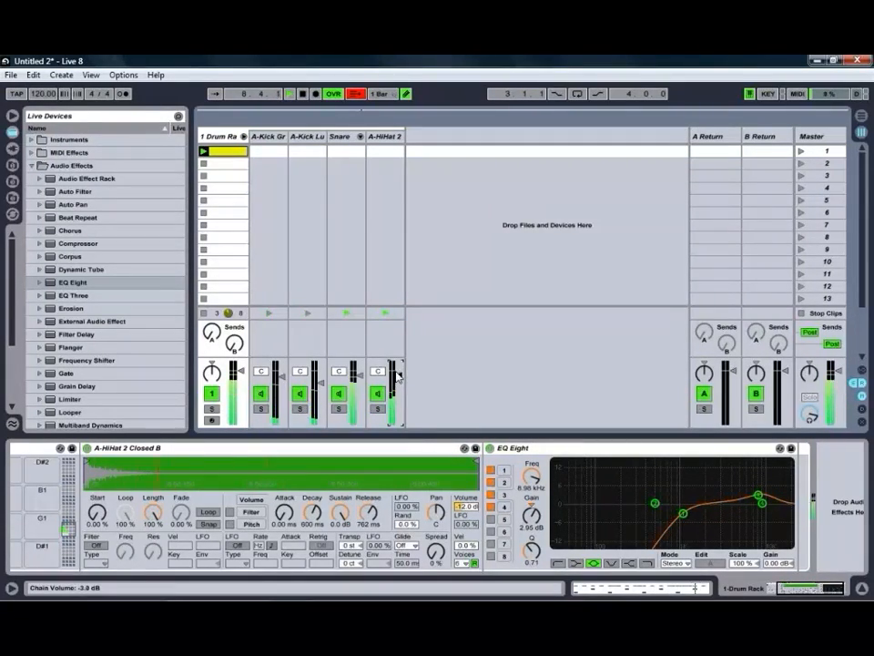
Lower the hi-hat chain to -4 dB and open the drum clip's MIDI notes.
{"action": "left_click_drag", "start_coordinate": [397, 376], "coordinate": [397, 378]}
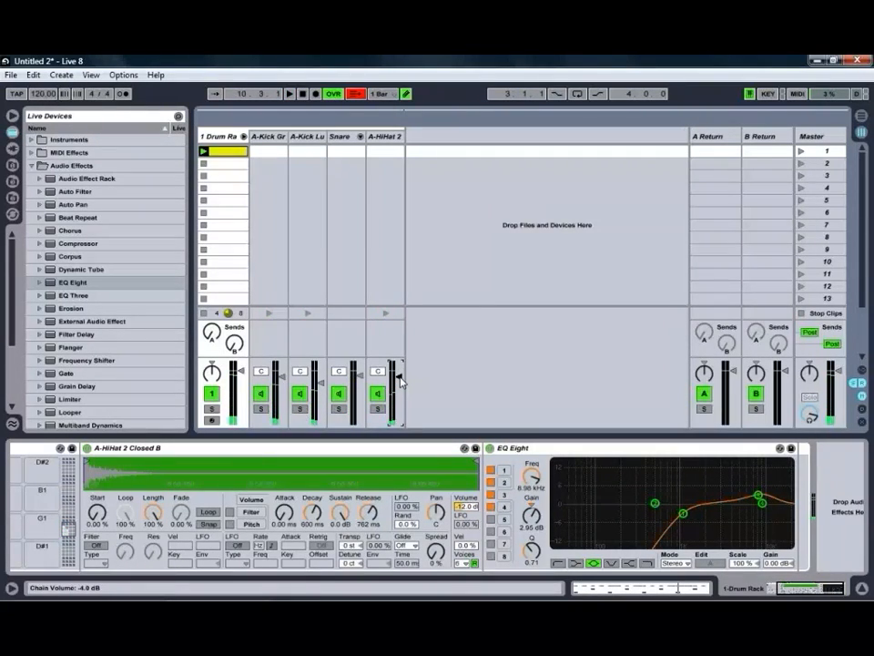
{"action": "double_click", "coordinate": [233, 153]}
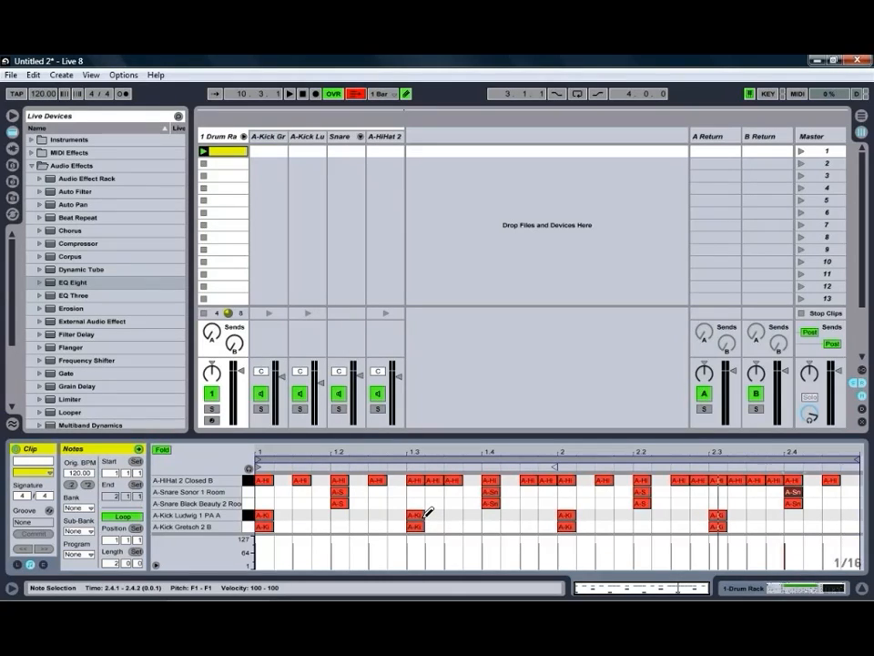
Move the bar-one kicks off beats 3 and 4 to an off-beat hit at 1.3.3.
{"action": "left_click", "coordinate": [415, 515]}
{"action": "left_click", "coordinate": [398, 526]}
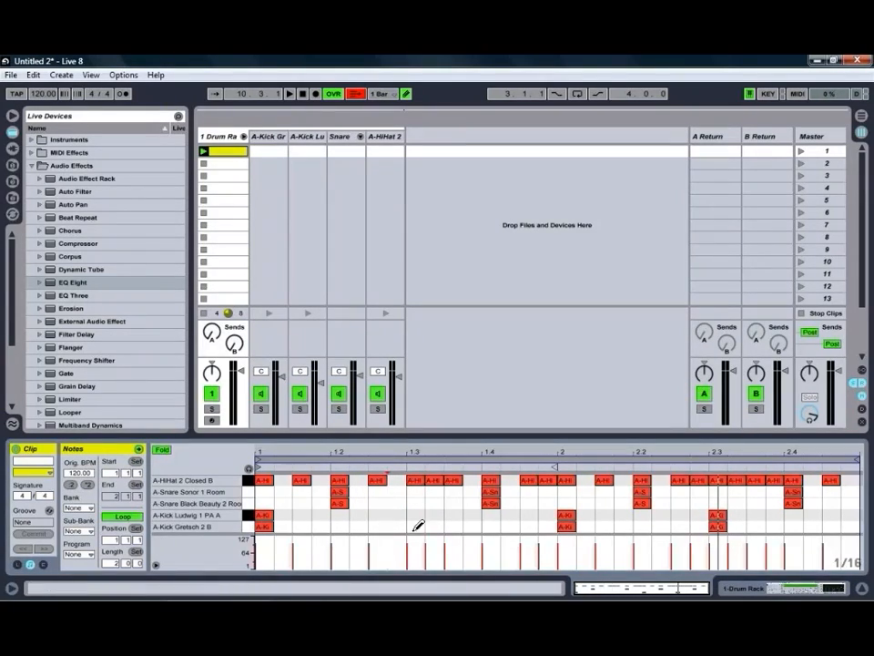
{"action": "left_click", "coordinate": [397, 515]}
{"action": "left_click", "coordinate": [397, 515]}
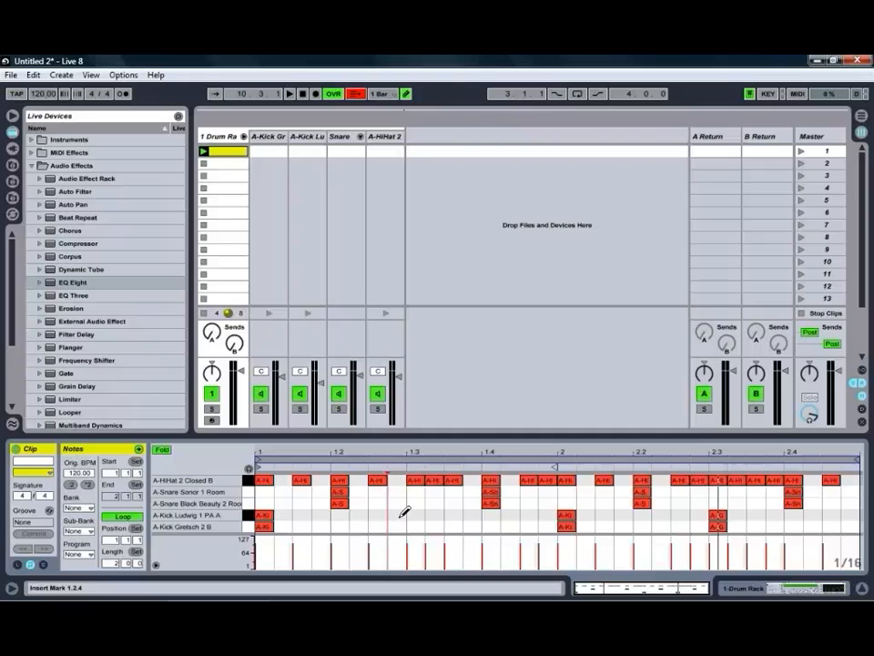
{"action": "left_click", "coordinate": [490, 514]}
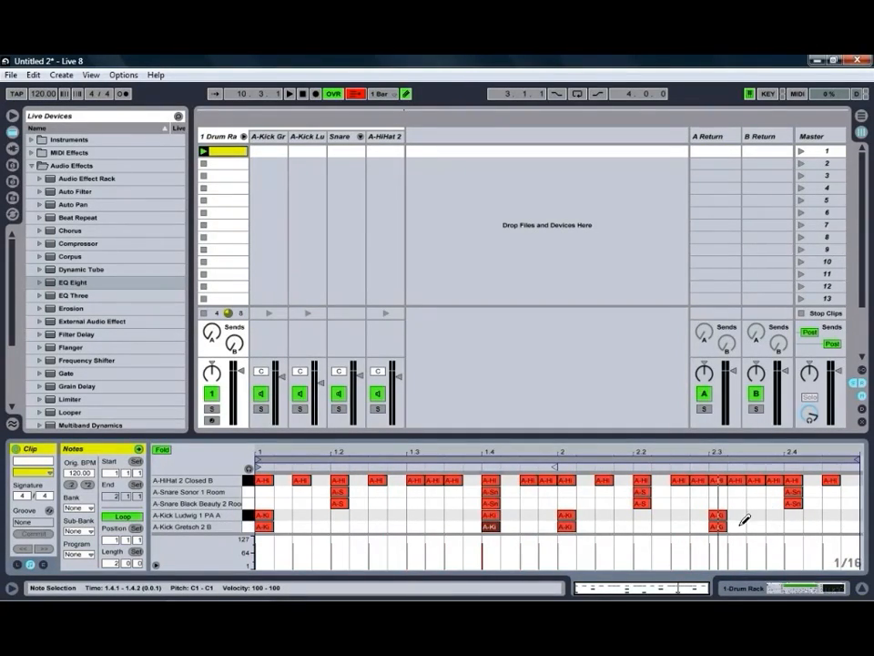
{"action": "left_click", "coordinate": [494, 516]}
{"action": "left_click", "coordinate": [492, 525]}
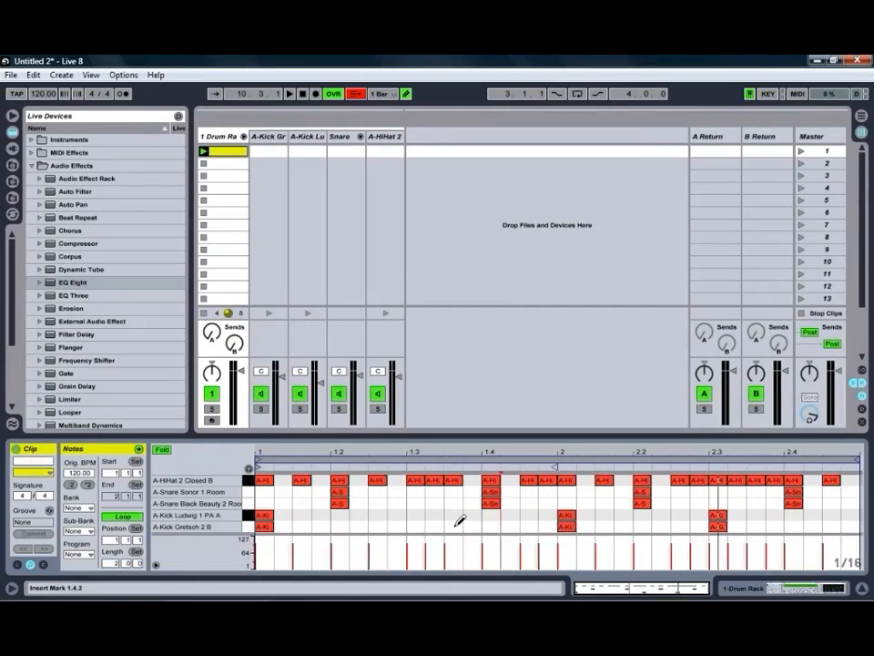
{"action": "left_click", "coordinate": [456, 525]}
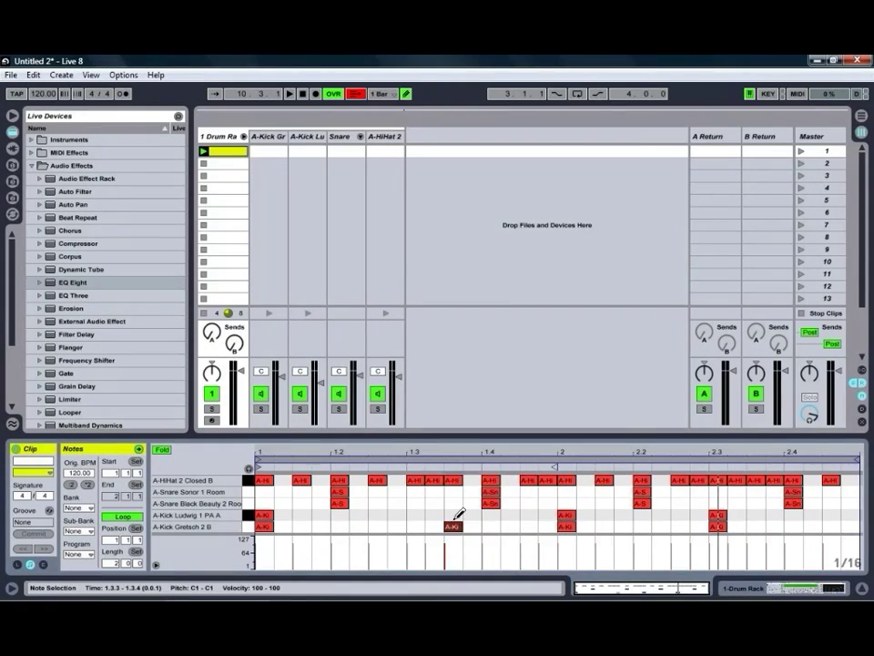
Add bar-two kicks at 2.3.3 and 2.2.4, then audition the beat.
{"action": "left_click", "coordinate": [755, 516]}
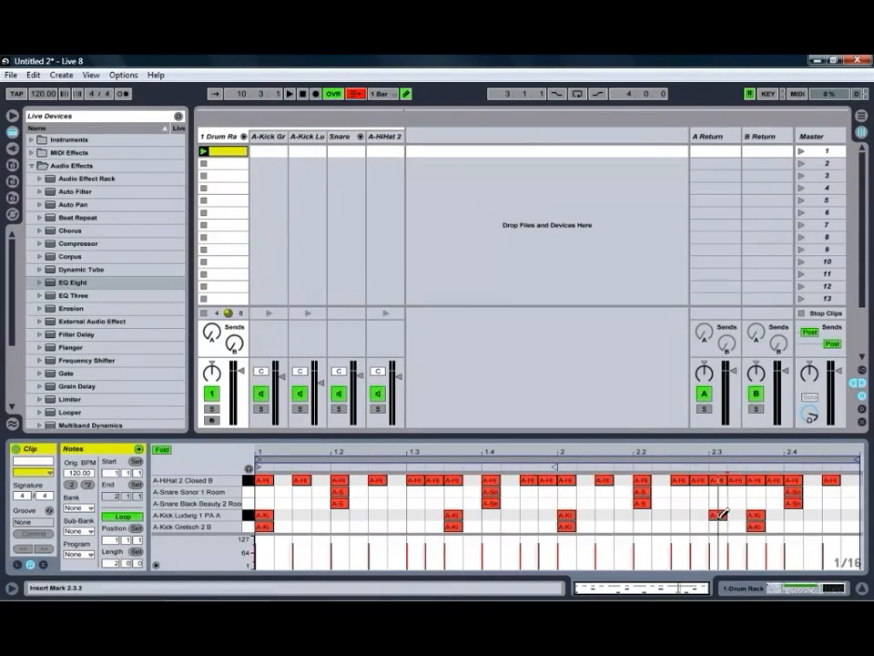
{"action": "left_click_drag", "start_coordinate": [718, 516], "coordinate": [697, 514]}
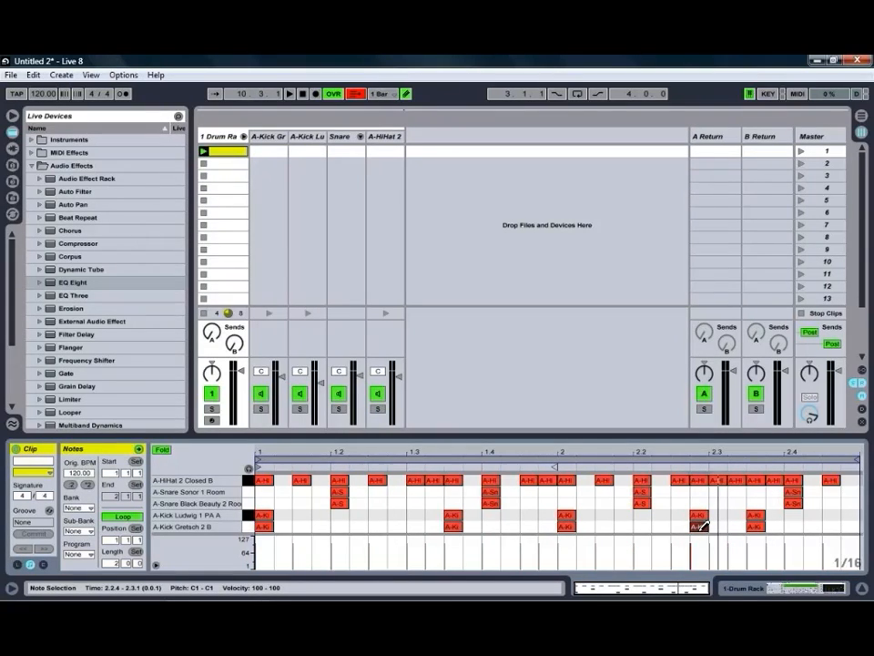
{"action": "key", "text": "space"}
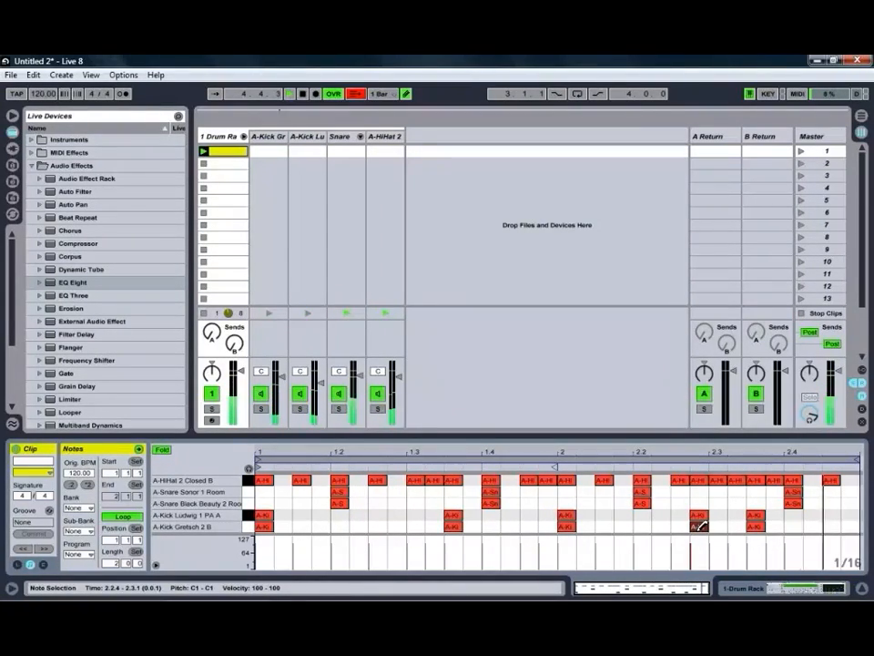
{"action": "key", "text": "space"}
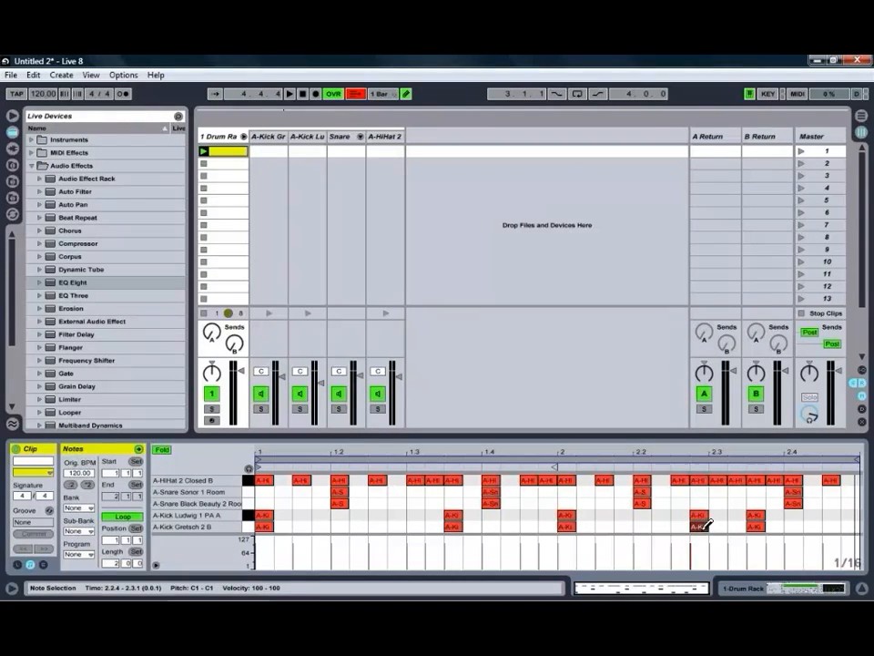
Redraw the kicks to land on beats 1 and 3 of both bars.
{"action": "left_click", "coordinate": [701, 526]}
{"action": "left_click", "coordinate": [703, 514]}
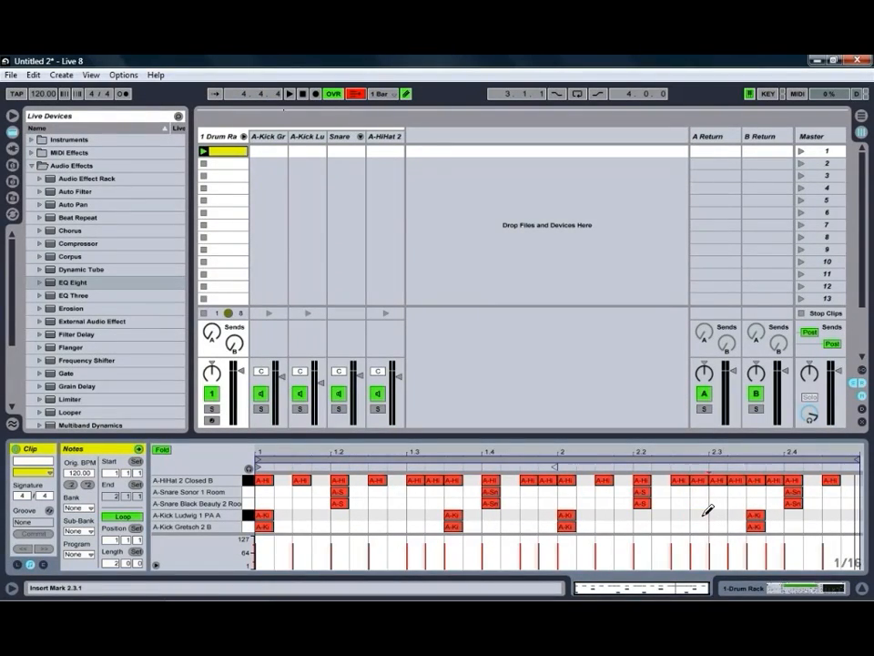
{"action": "left_click", "coordinate": [718, 515]}
{"action": "left_click", "coordinate": [718, 526]}
{"action": "left_click", "coordinate": [755, 514]}
{"action": "left_click", "coordinate": [754, 526]}
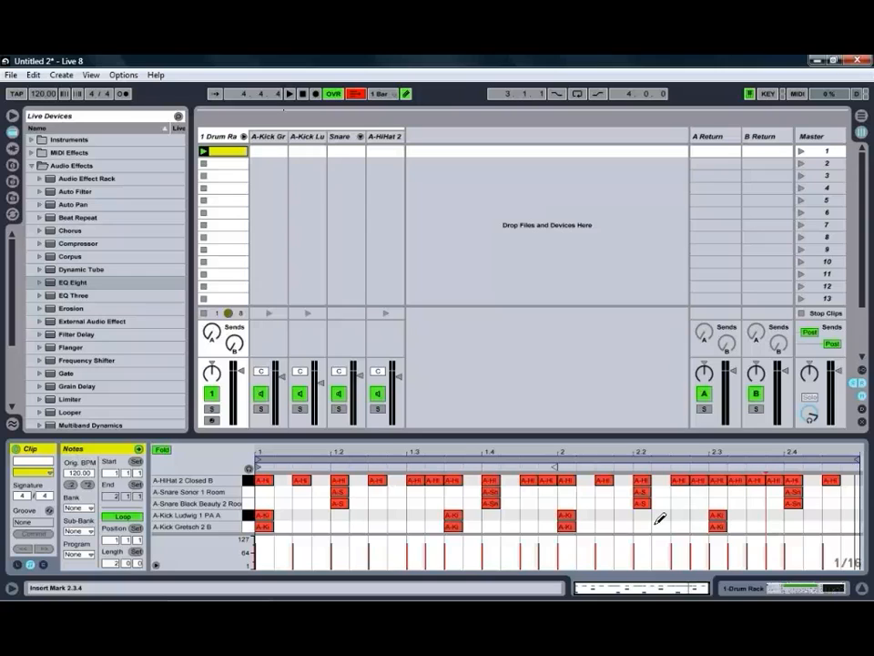
{"action": "left_click", "coordinate": [453, 514]}
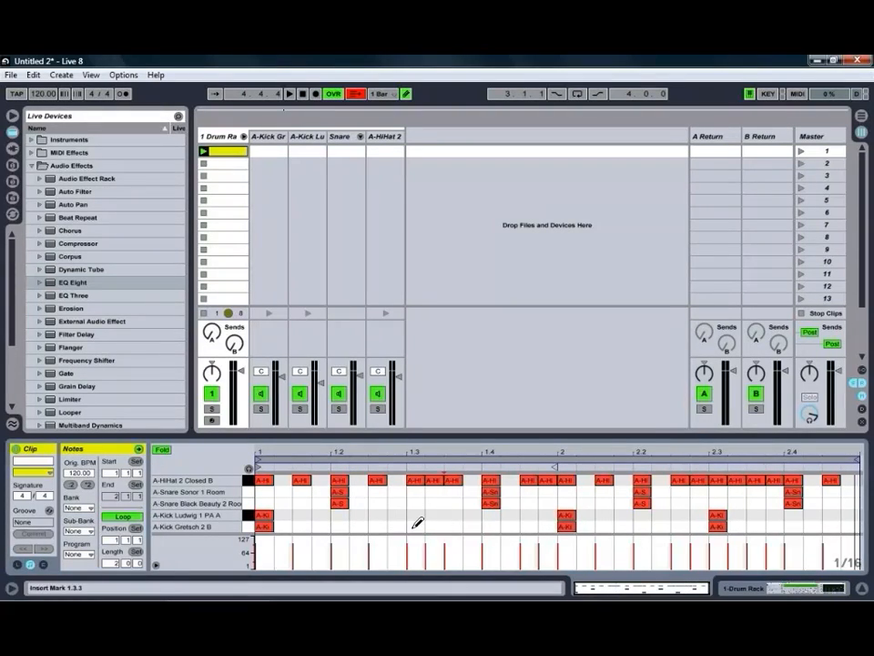
{"action": "left_click", "coordinate": [415, 526]}
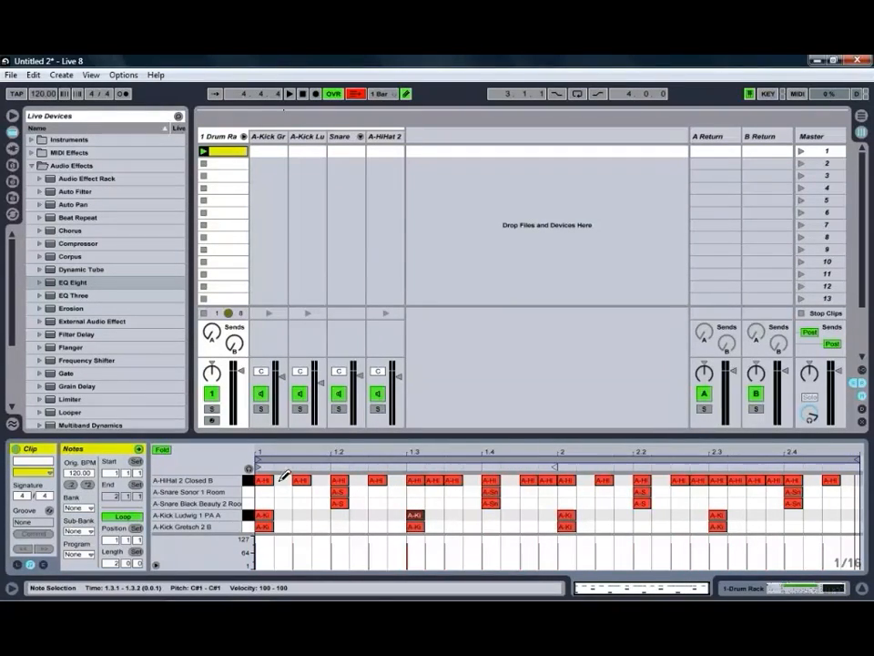
Remove on-beat and extra hi-hats so the closed hi-hat plays only off-beats, then play the beat.
{"action": "left_click", "coordinate": [264, 480]}
{"action": "left_click", "coordinate": [338, 479]}
{"action": "left_click", "coordinate": [414, 480]}
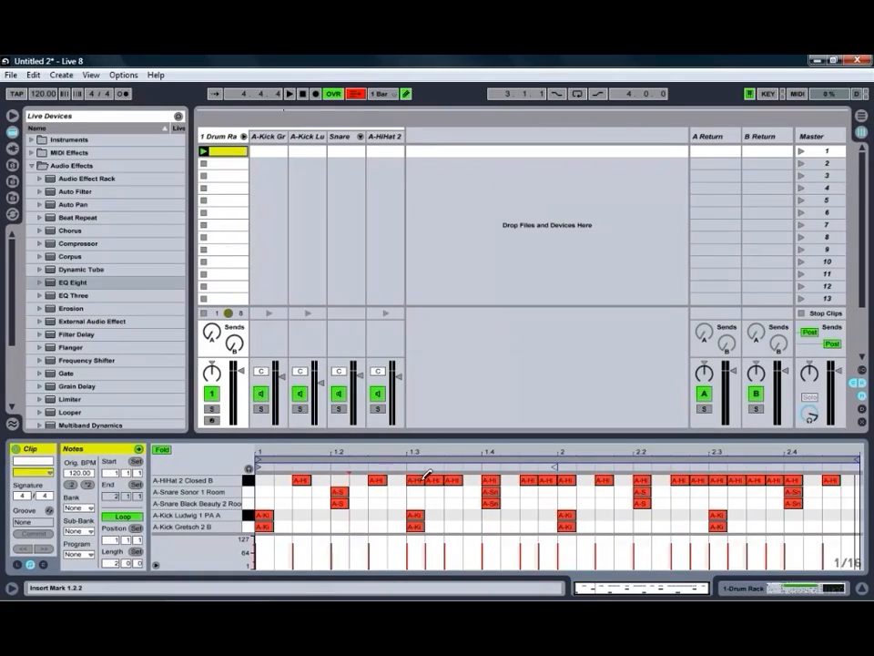
{"action": "left_click", "coordinate": [434, 480]}
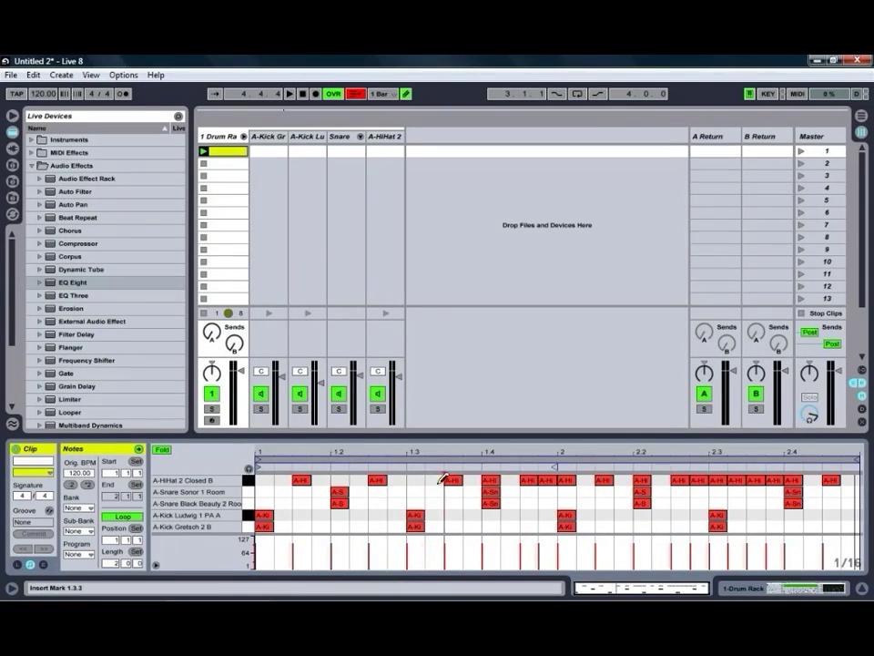
{"action": "left_click", "coordinate": [490, 479]}
{"action": "left_click", "coordinate": [546, 480]}
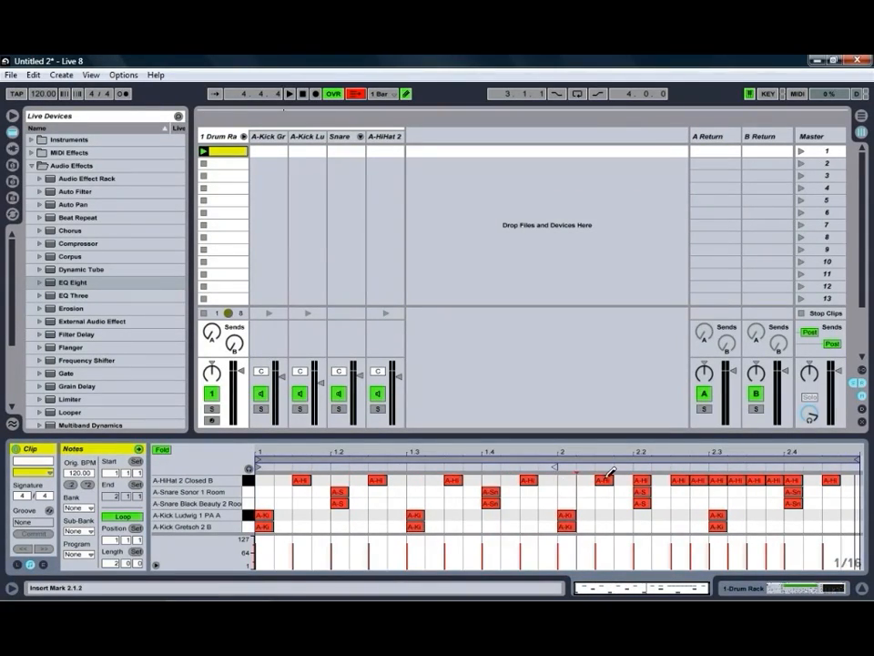
{"action": "left_click", "coordinate": [642, 480]}
{"action": "left_click", "coordinate": [698, 480]}
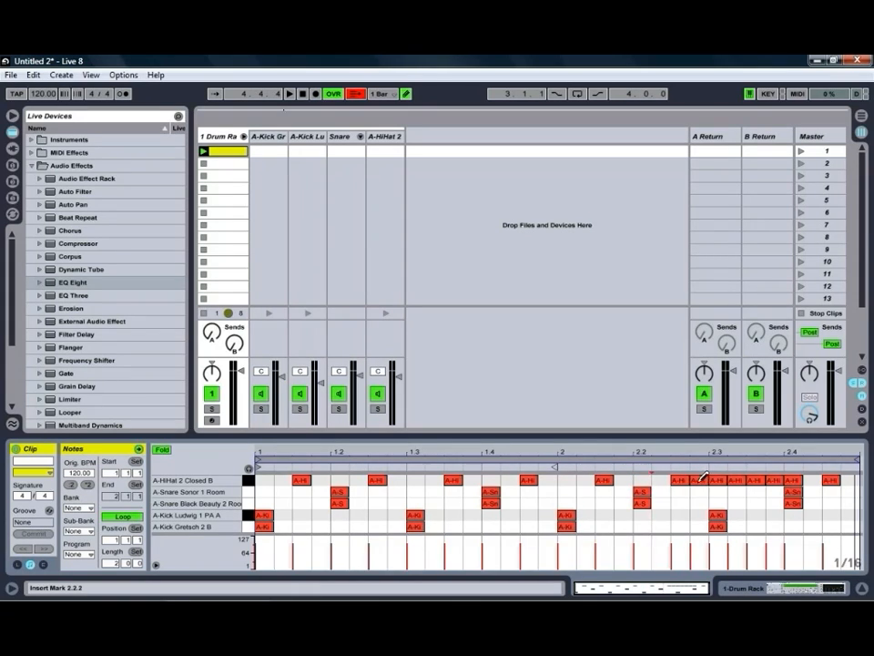
{"action": "left_click", "coordinate": [716, 480]}
{"action": "left_click", "coordinate": [774, 480]}
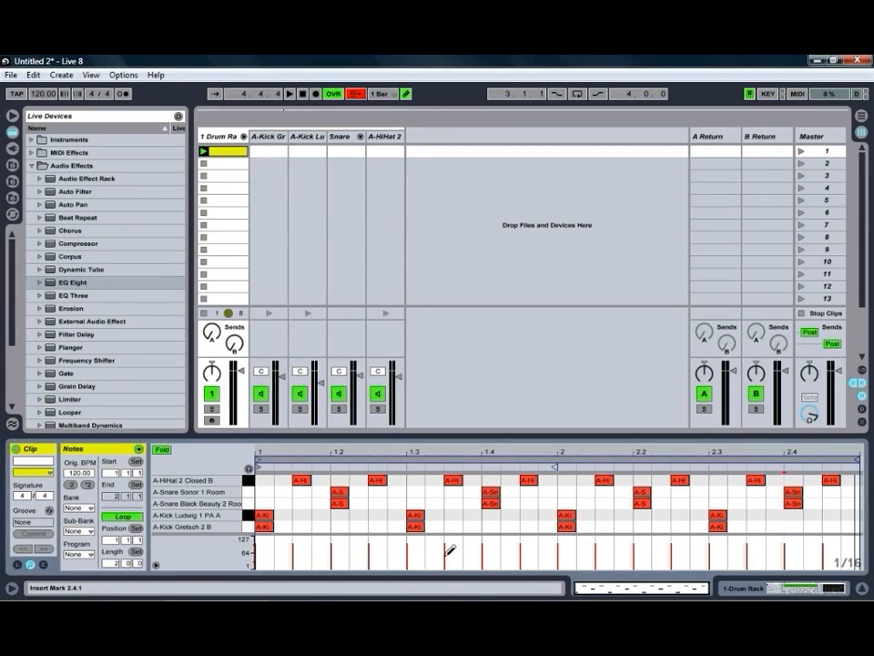
{"action": "key", "text": "space"}
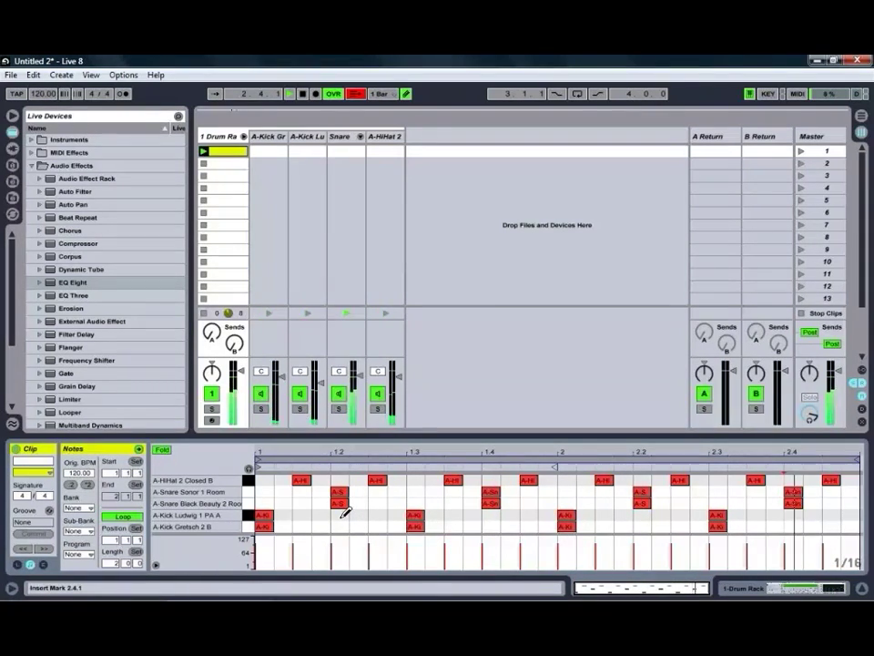
{"action": "key", "text": "space"}
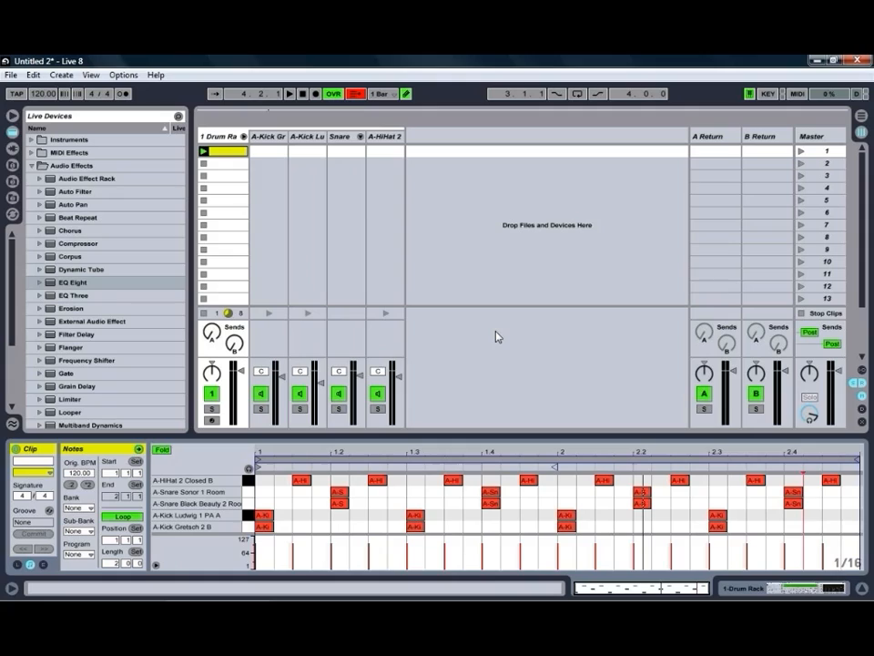